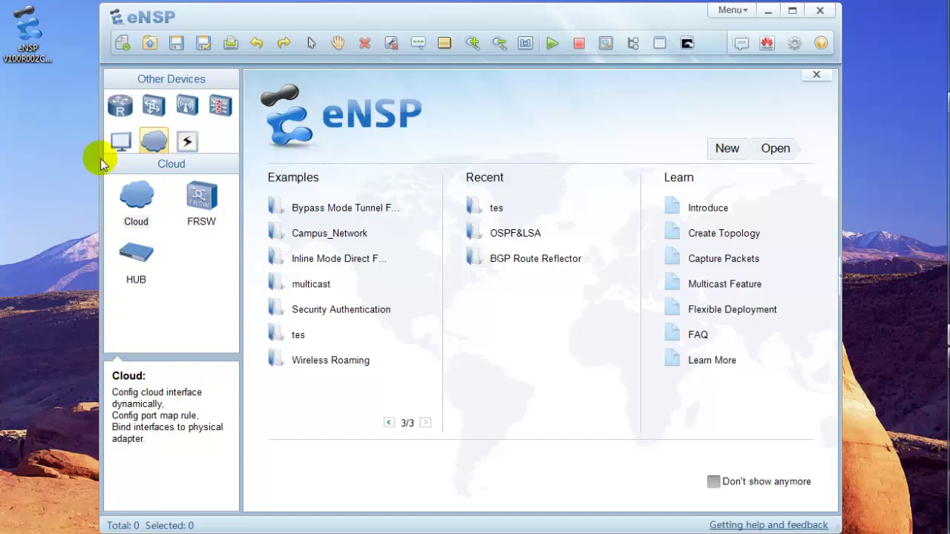
# Browse the available eNSP device categories: routers, switches, wireless devices, firewalls, end devices, other devices and connections
pyautogui.click(121, 108)
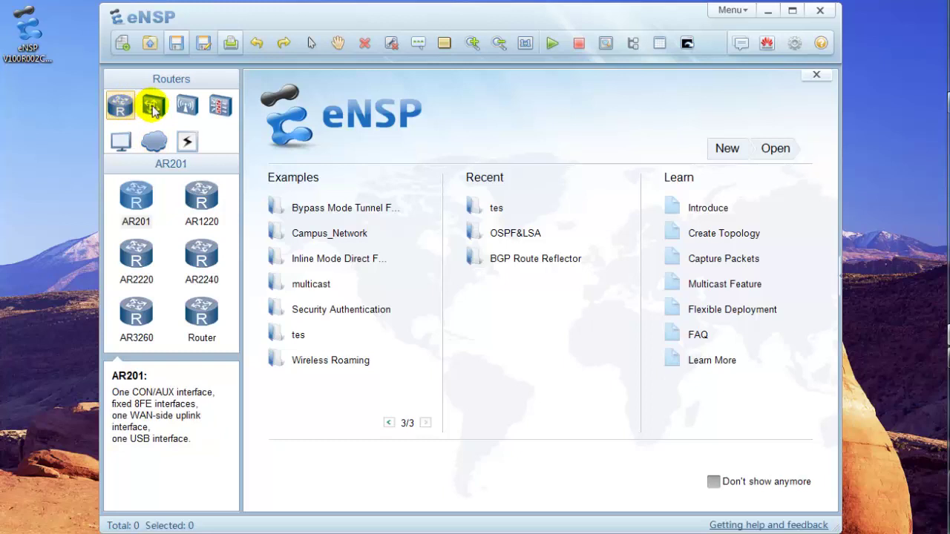
pyautogui.click(153, 108)
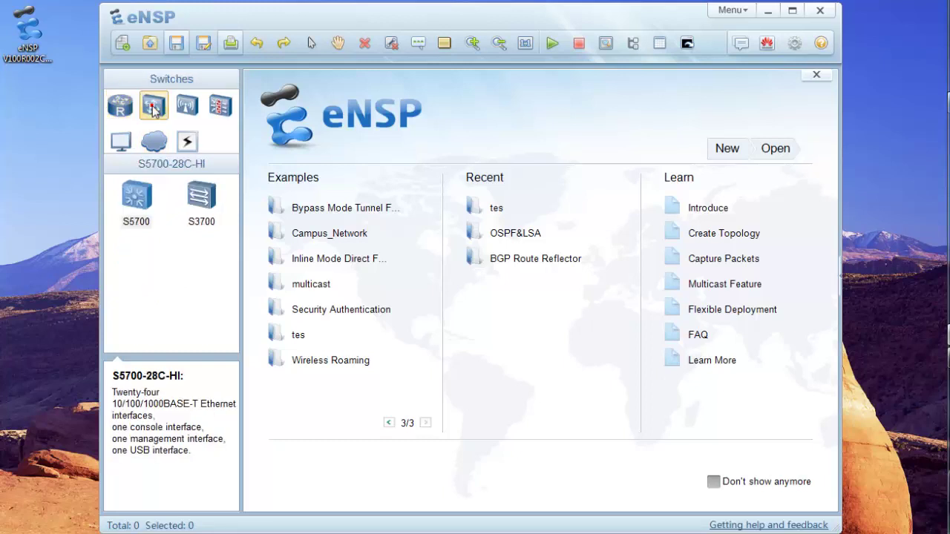
pyautogui.click(121, 106)
pyautogui.click(153, 108)
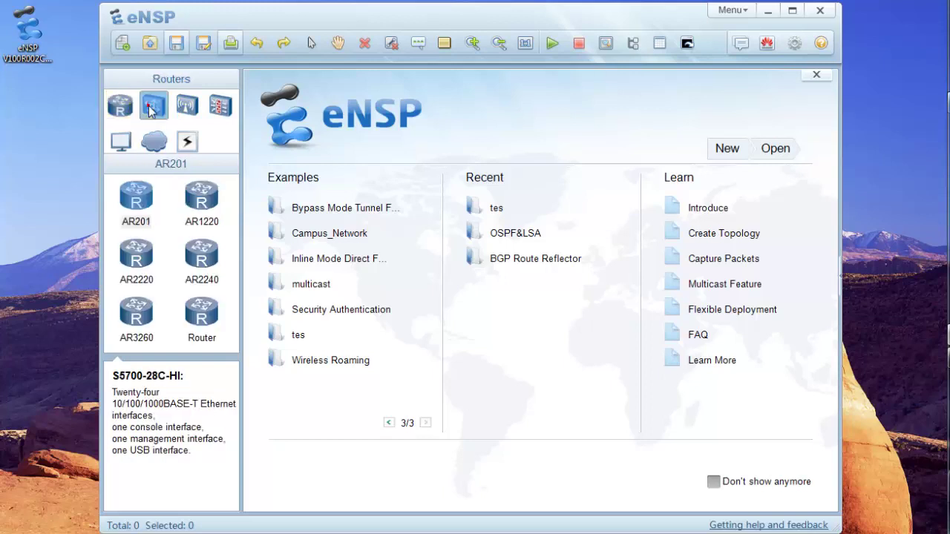
pyautogui.click(187, 106)
pyautogui.click(221, 111)
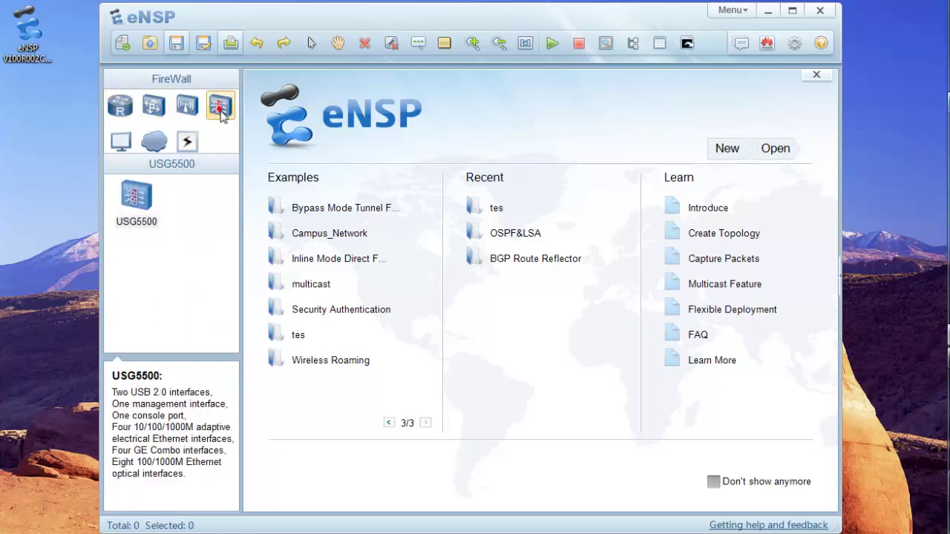
pyautogui.click(121, 142)
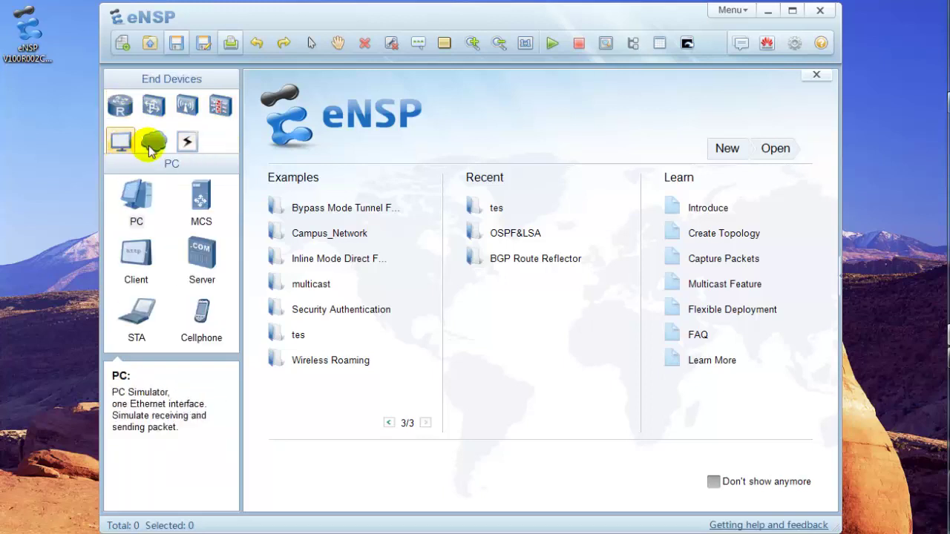
pyautogui.click(153, 141)
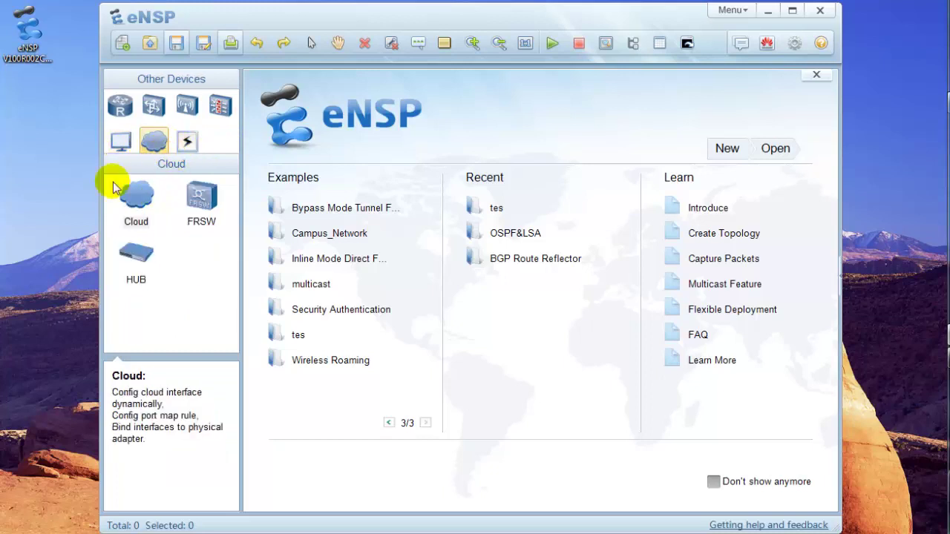
pyautogui.click(187, 141)
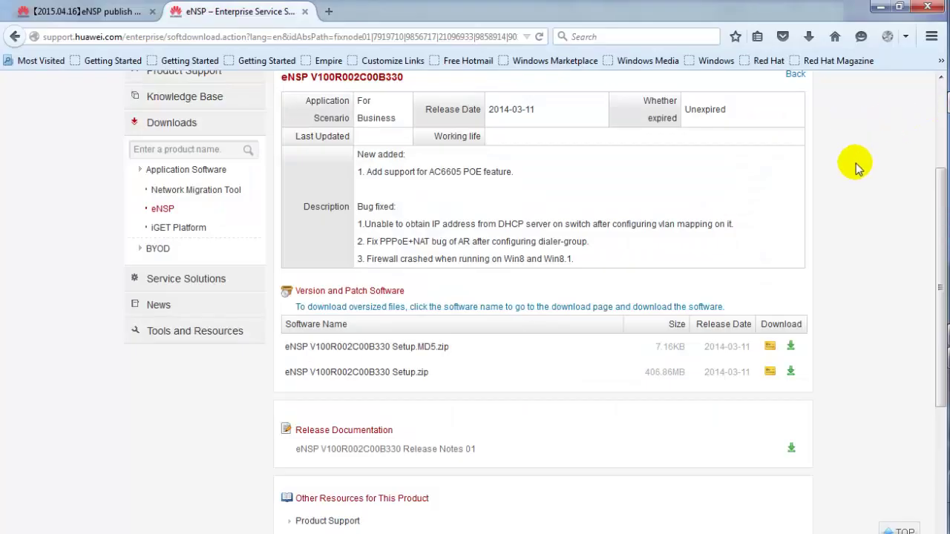
# Switch to Firefox and examine the eNSP V100R002C00B330 download page, including the release description, login area and setup files
pyautogui.scroll(2, 880, 224)
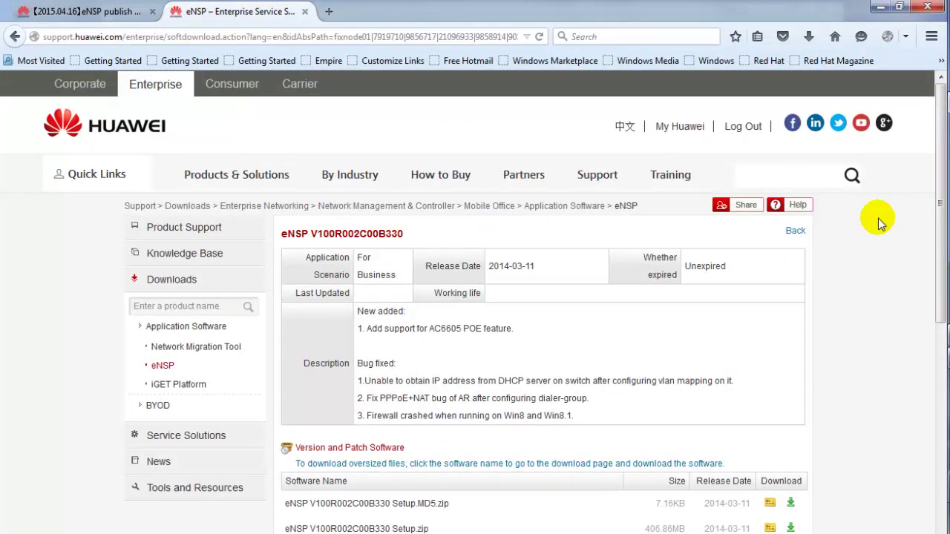
pyautogui.scroll(-1, 886, 258)
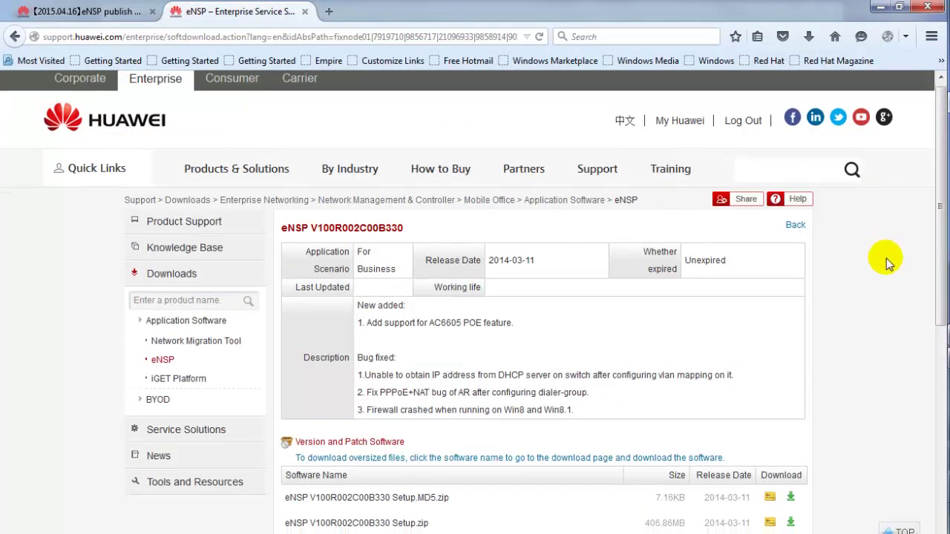
pyautogui.scroll(-2, 883, 256)
pyautogui.scroll(2, 880, 257)
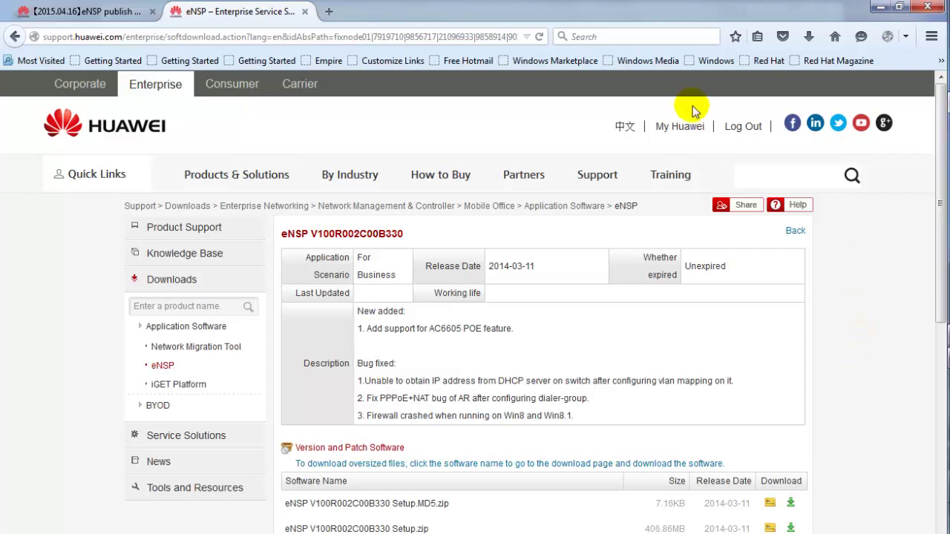
pyautogui.click(690, 128)
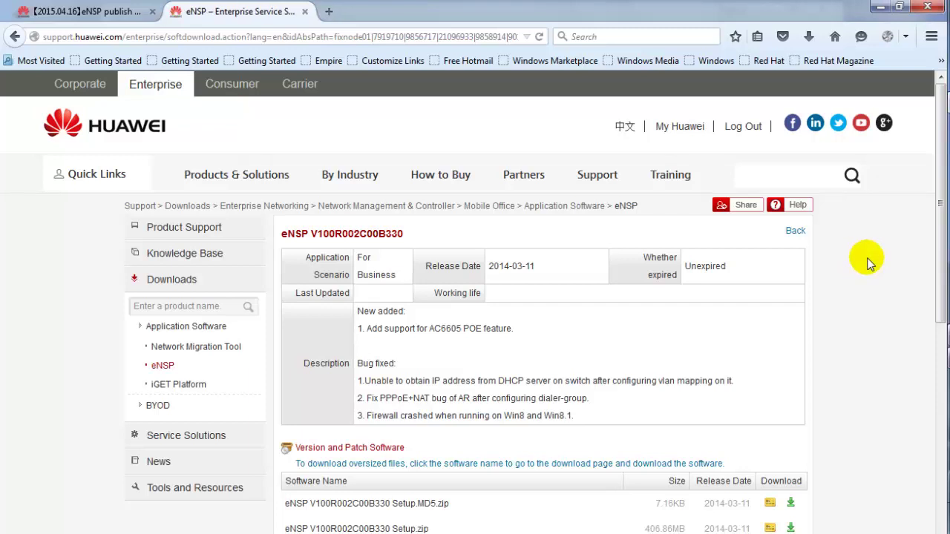
pyautogui.scroll(-2, 870, 263)
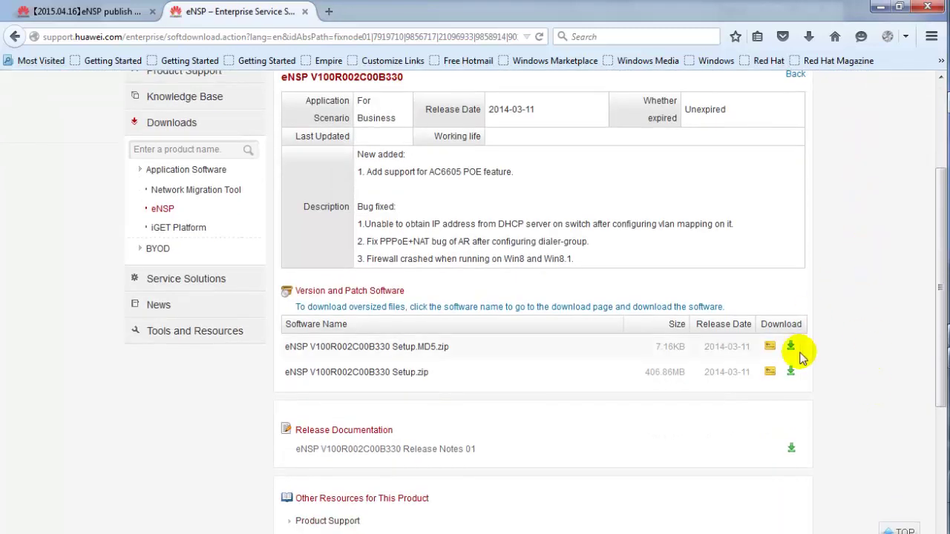
pyautogui.scroll(-2, 846, 339)
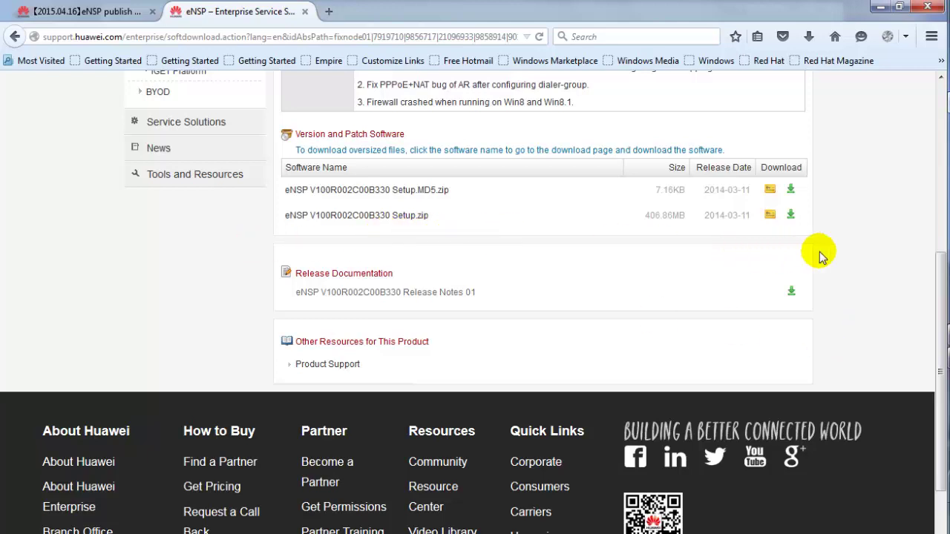
pyautogui.scroll(1, 869, 259)
pyautogui.scroll(2, 869, 260)
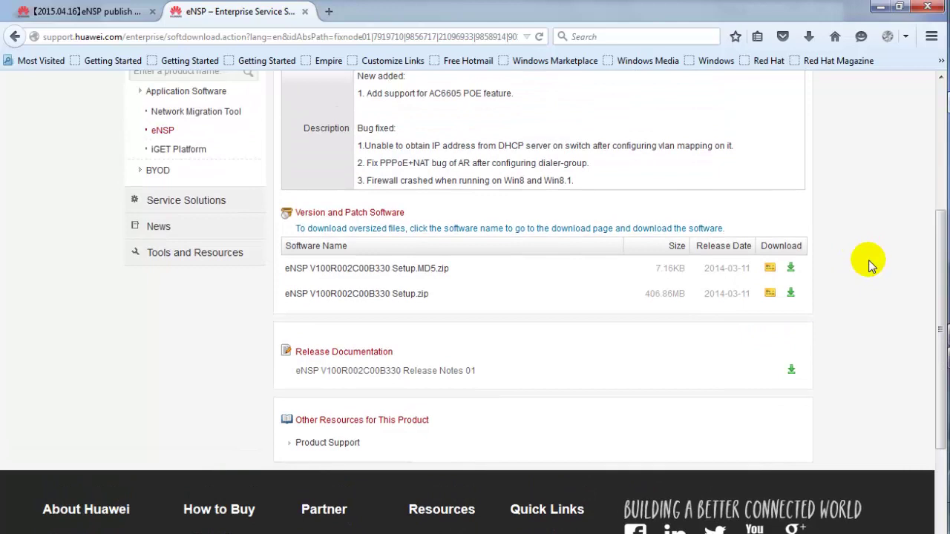
# Request the download of eNSP V100R002C00B330 Setup.zip, cancel the prompt, and minimize the browser
pyautogui.click(791, 295)
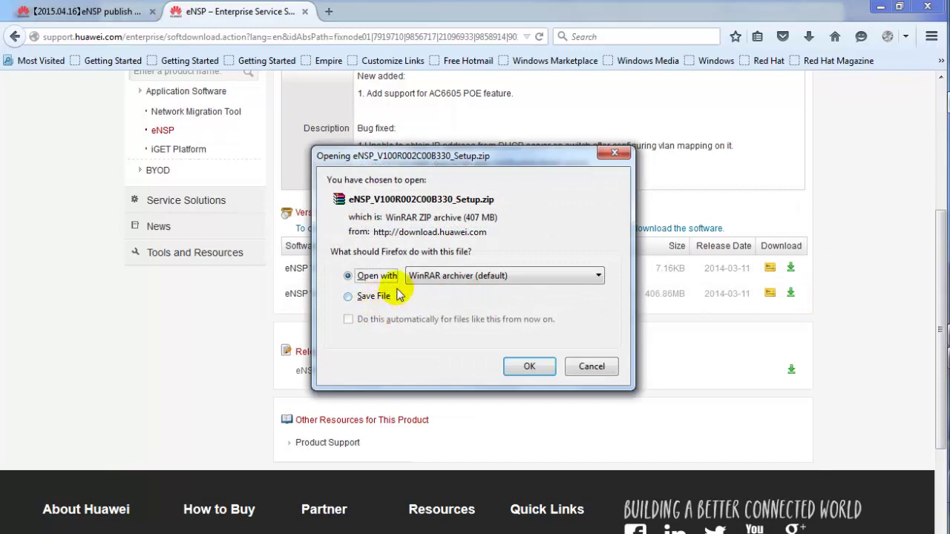
pyautogui.click(593, 366)
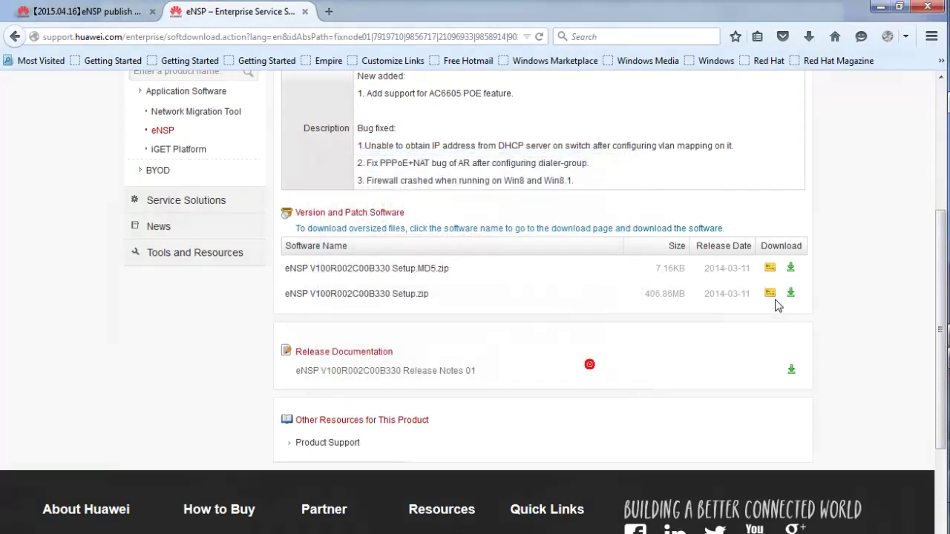
pyautogui.click(881, 7)
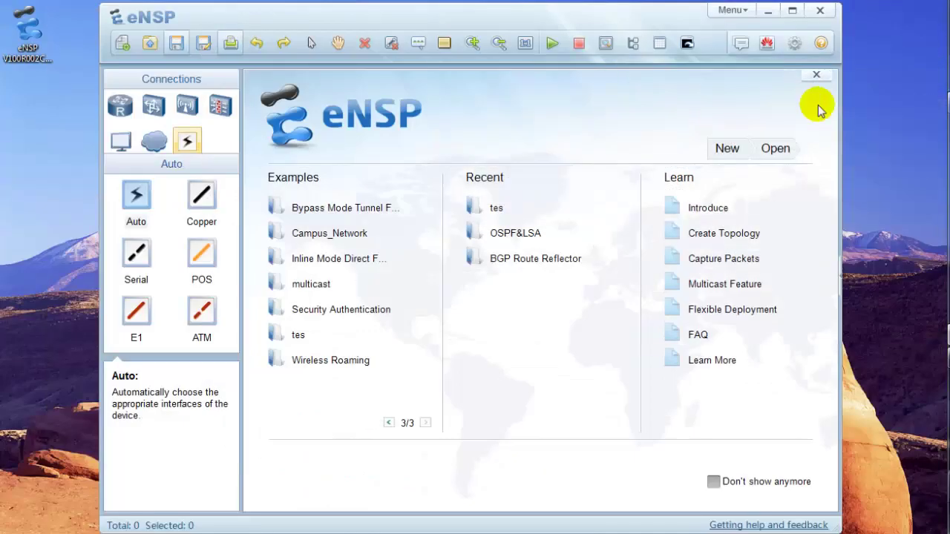
# Minimize the eNSP window and exit the eNSP setup wizard without installing
pyautogui.click(769, 16)
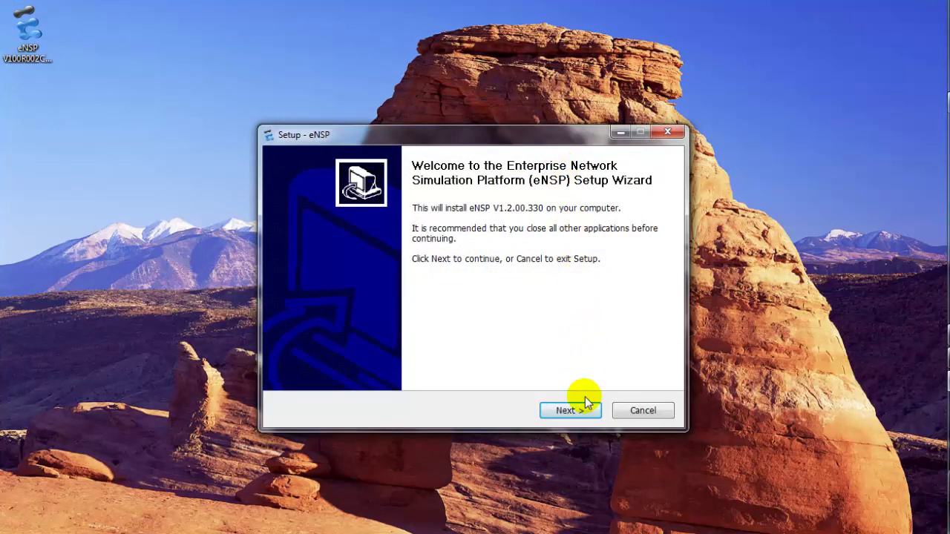
pyautogui.click(616, 410)
pyautogui.click(552, 350)
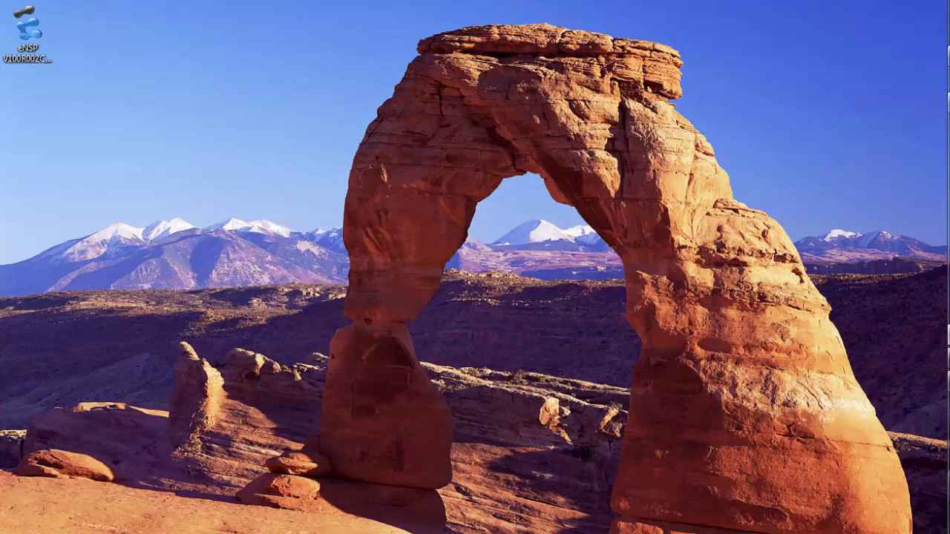
# Bring up the eNSP application and maximize its window
pyautogui.moveTo(947, 381)
pyautogui.click(879, 356)
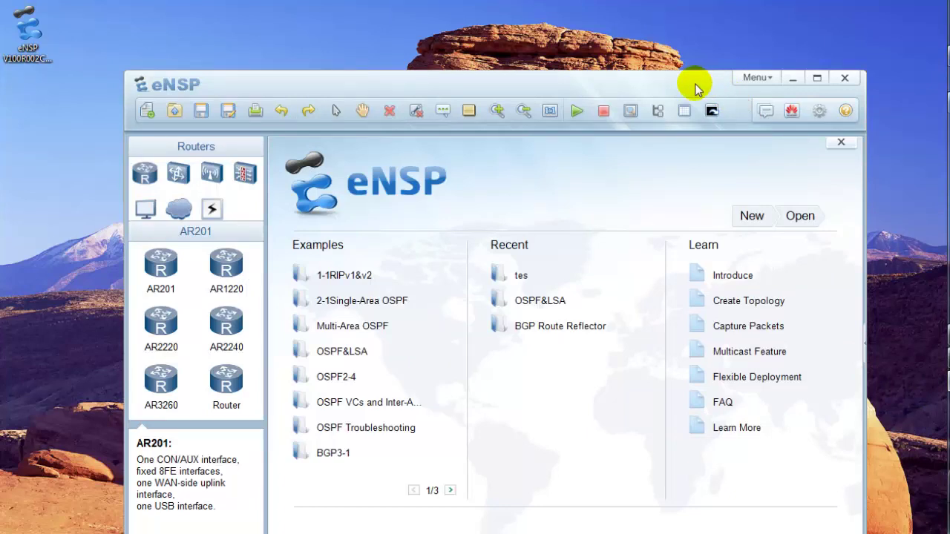
pyautogui.doubleClick(696, 89)
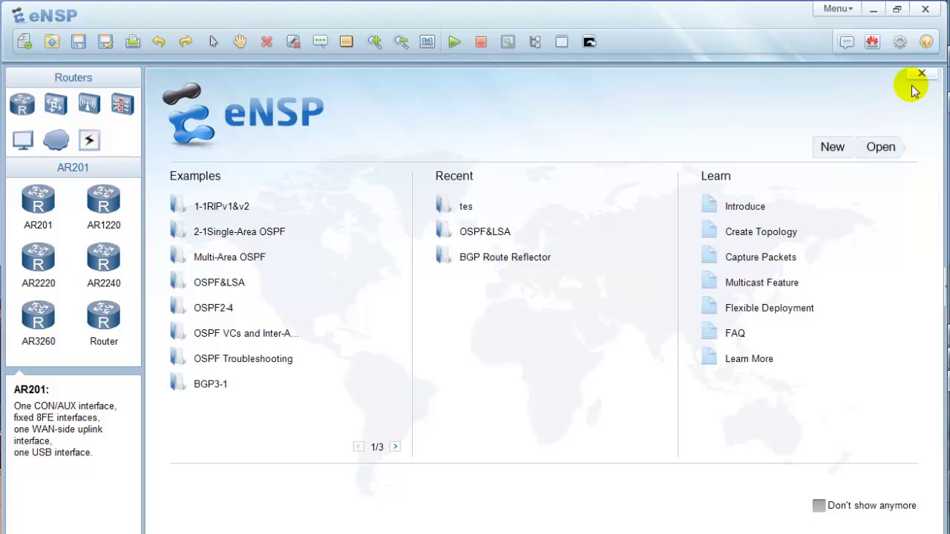
# Open the eNSP Operation Guide and expand the Device Features, Main Interface and Menu, Quick Start and Flexible Deployment sections
pyautogui.click(925, 46)
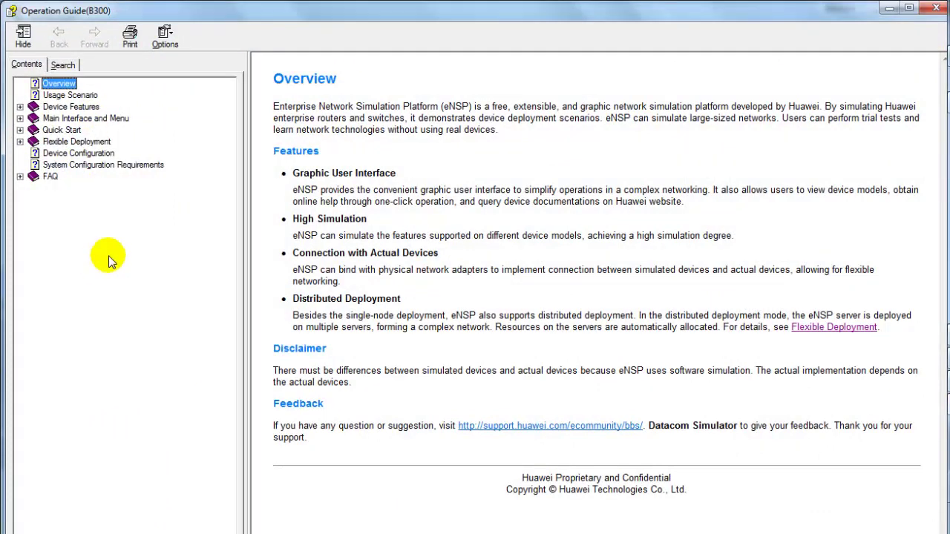
pyautogui.click(20, 107)
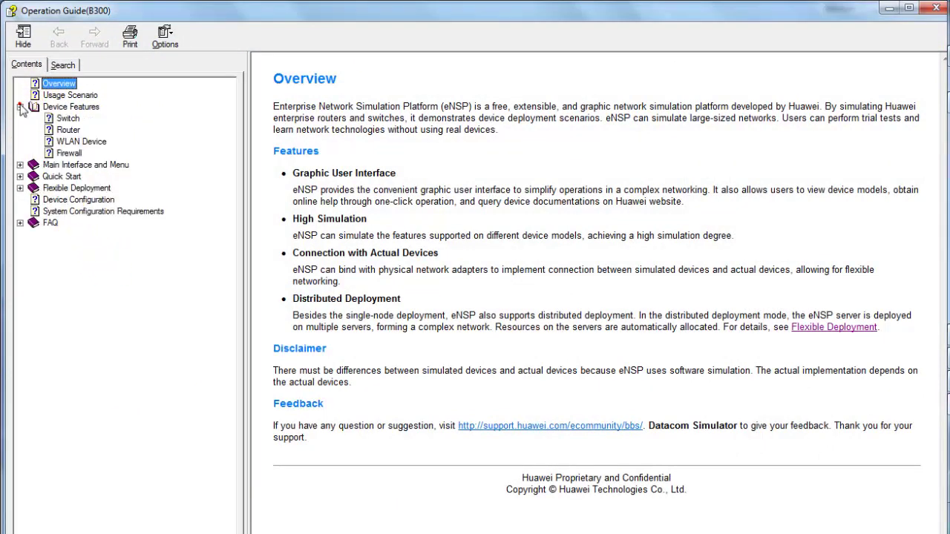
pyautogui.click(20, 165)
pyautogui.click(20, 246)
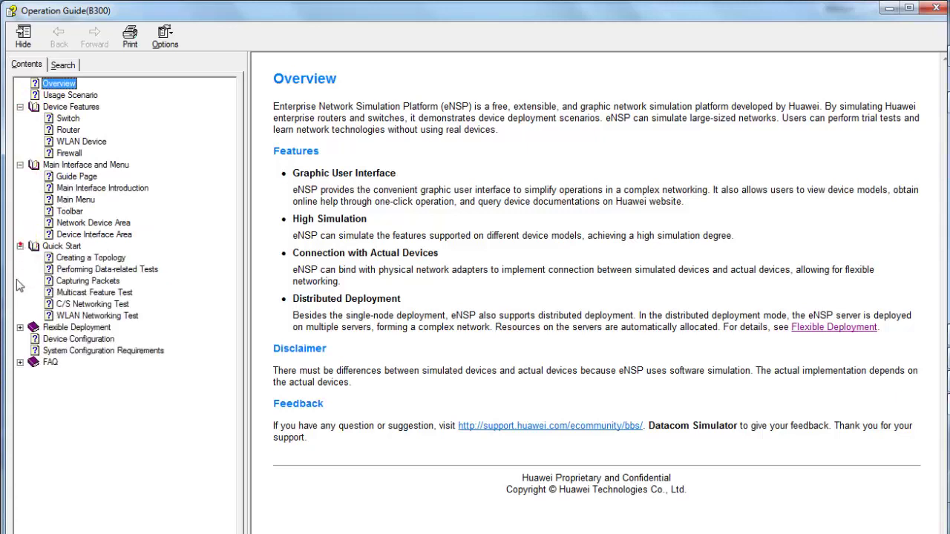
pyautogui.click(20, 328)
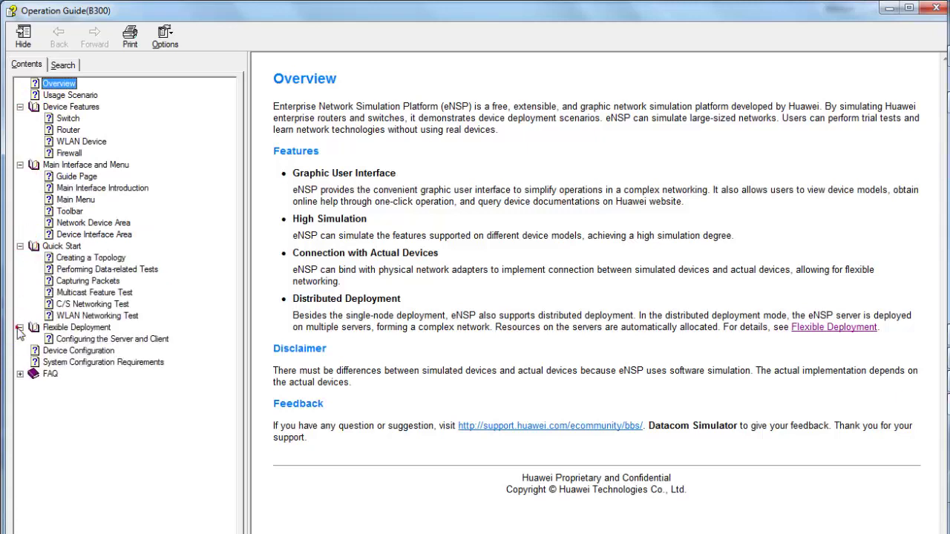
# View the Usage Scenario and WLAN Device topics and read through the Switch feature table in the Operation Guide
pyautogui.click(71, 95)
pyautogui.click(69, 119)
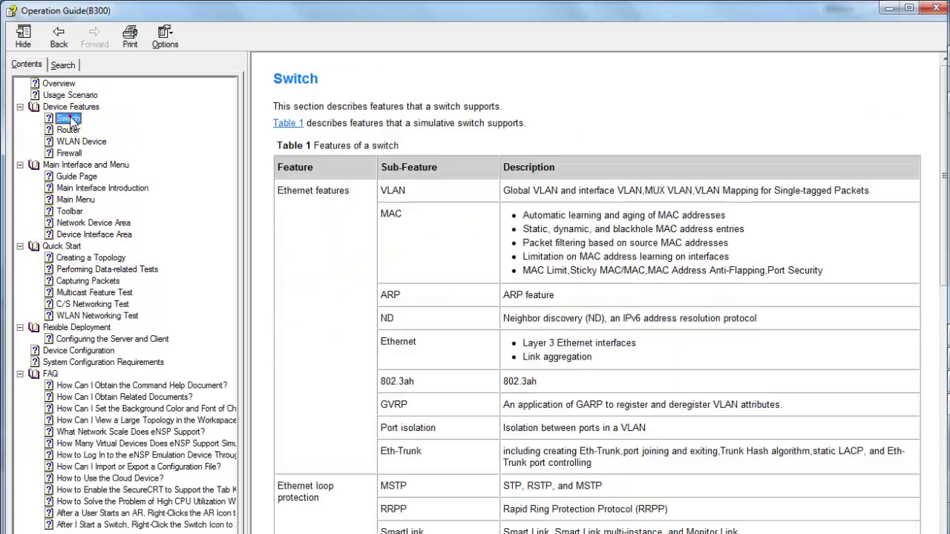
pyautogui.click(78, 141)
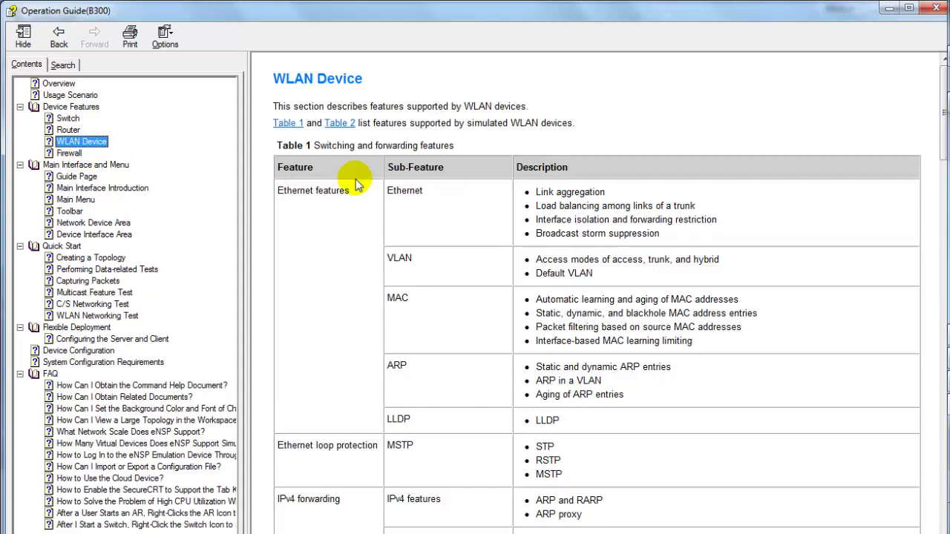
pyautogui.click(73, 119)
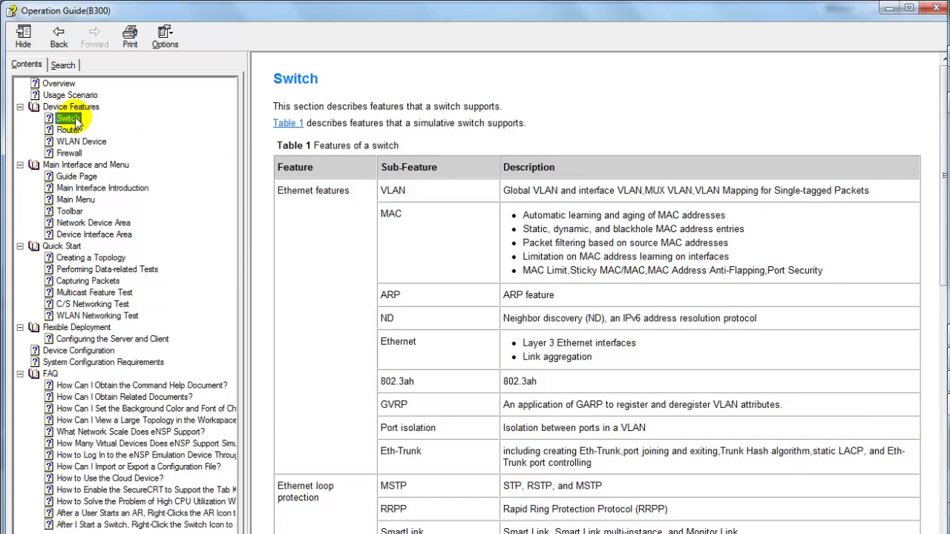
pyautogui.click(564, 296)
pyautogui.scroll(-3, 564, 296)
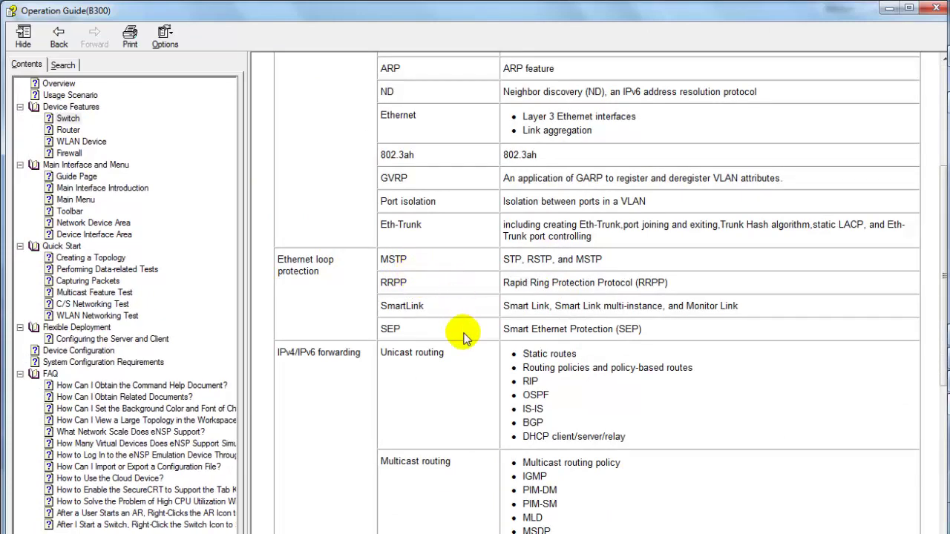
pyautogui.scroll(-4, 445, 326)
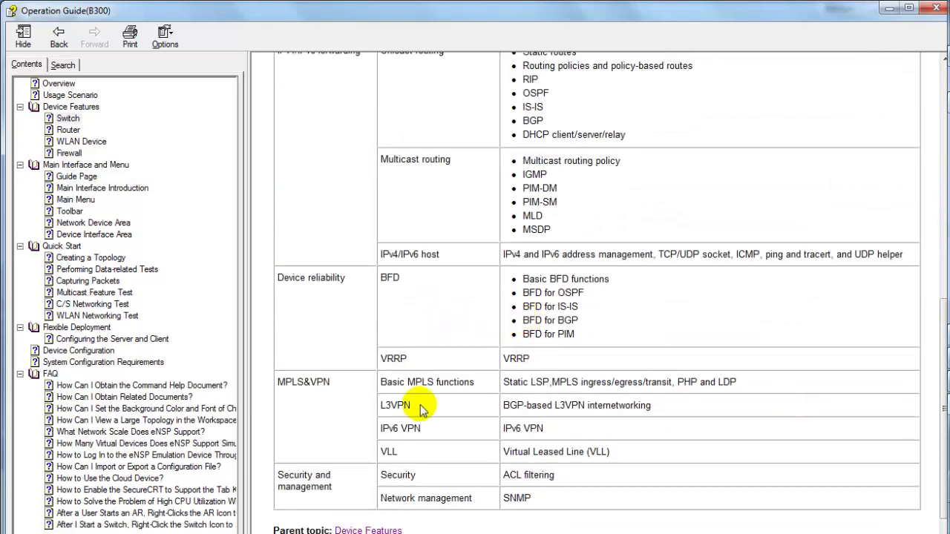
# Open the Router topic and read its feature table from WAN and LAN through routing, multicast, MPLS and security
pyautogui.click(68, 130)
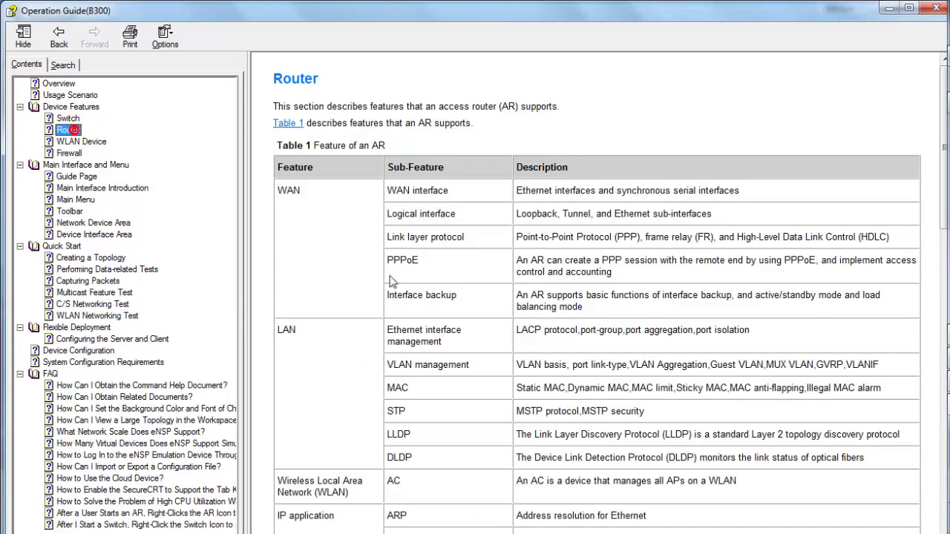
pyautogui.scroll(-4, 442, 327)
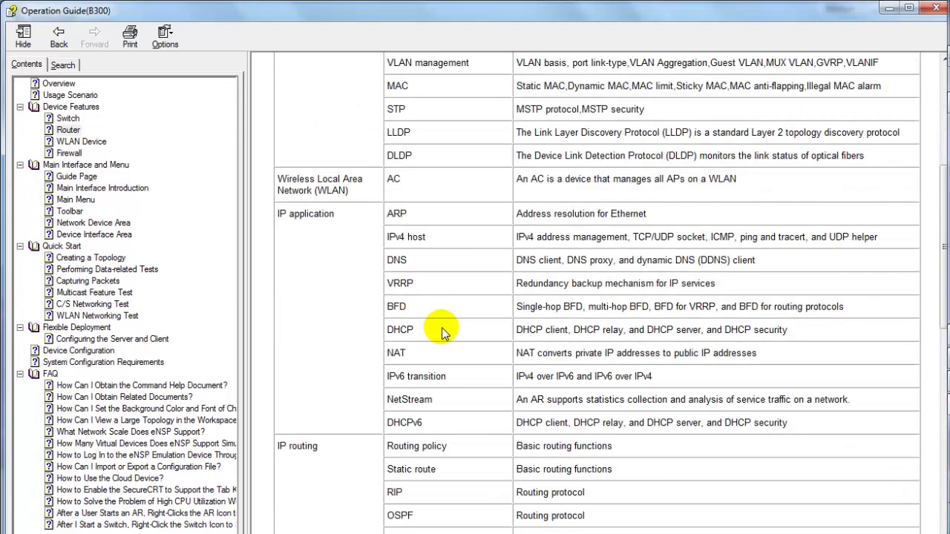
pyautogui.scroll(-2, 445, 326)
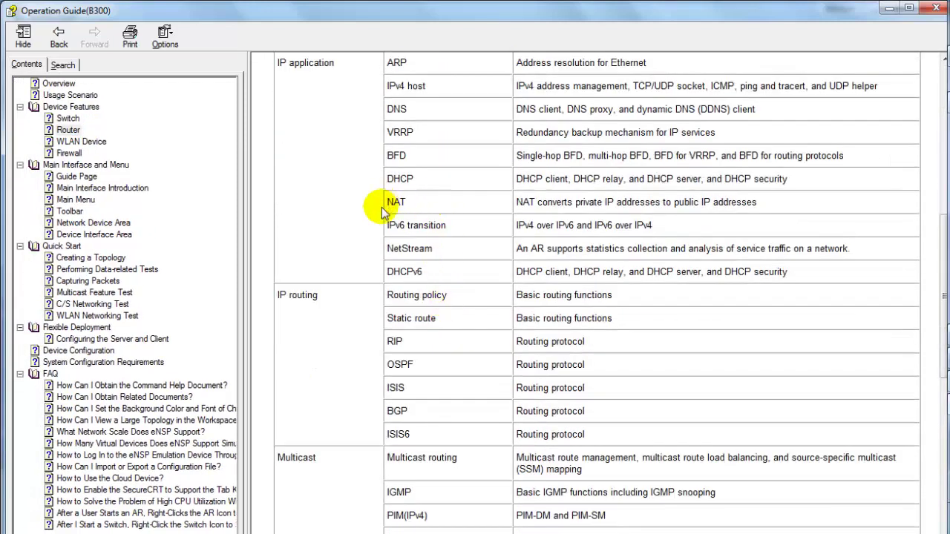
pyautogui.scroll(-4, 486, 308)
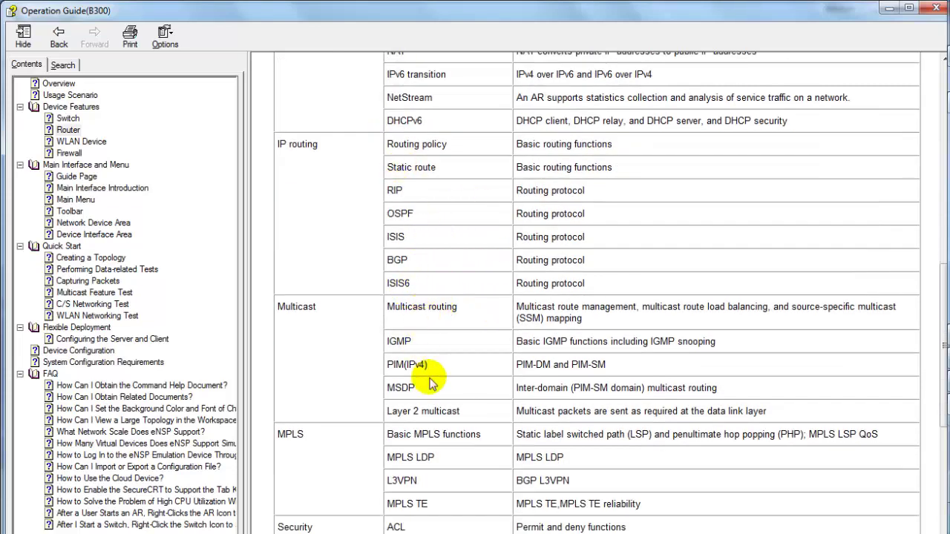
pyautogui.scroll(-4, 464, 389)
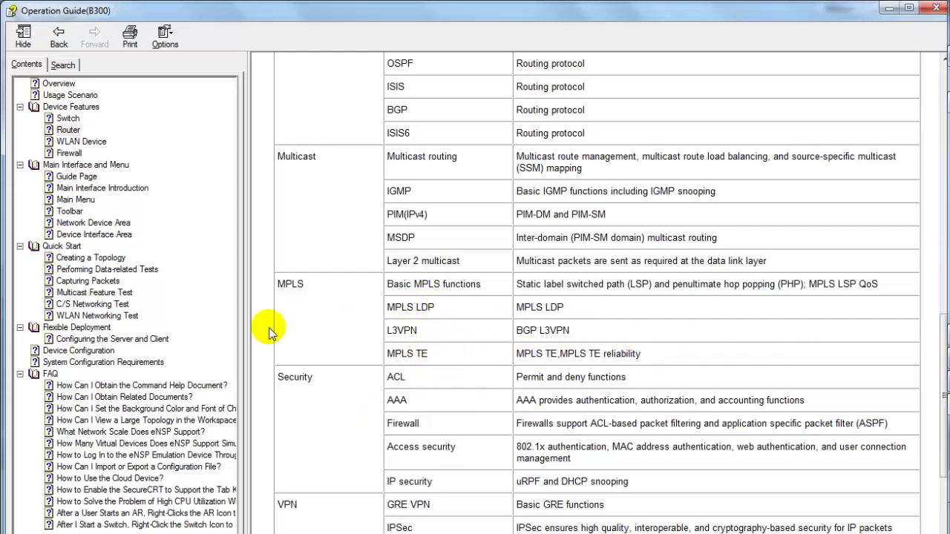
# View the server and client configuration topic and the WLAN, C/S Networking and Multicast Feature Test topics in the Operation Guide
pyautogui.click(95, 339)
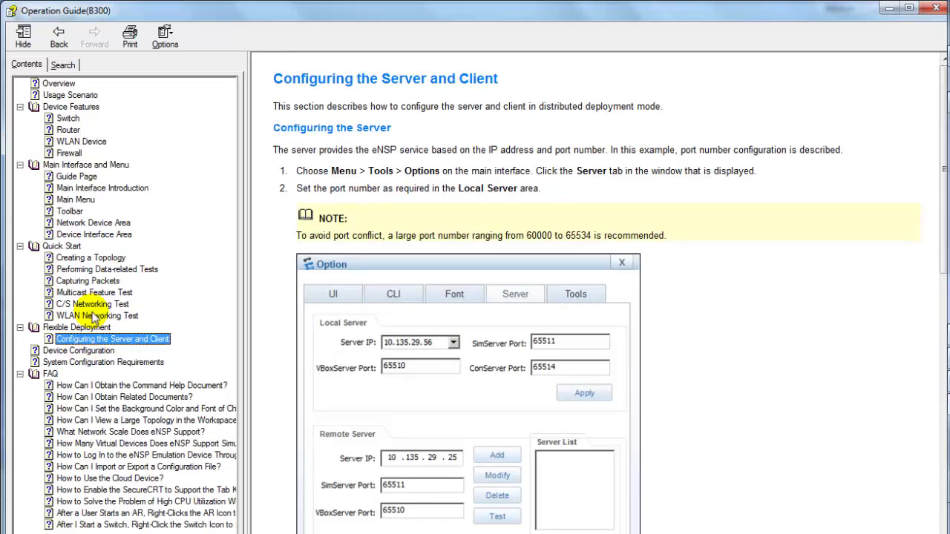
pyautogui.click(93, 313)
pyautogui.click(93, 305)
pyautogui.click(93, 293)
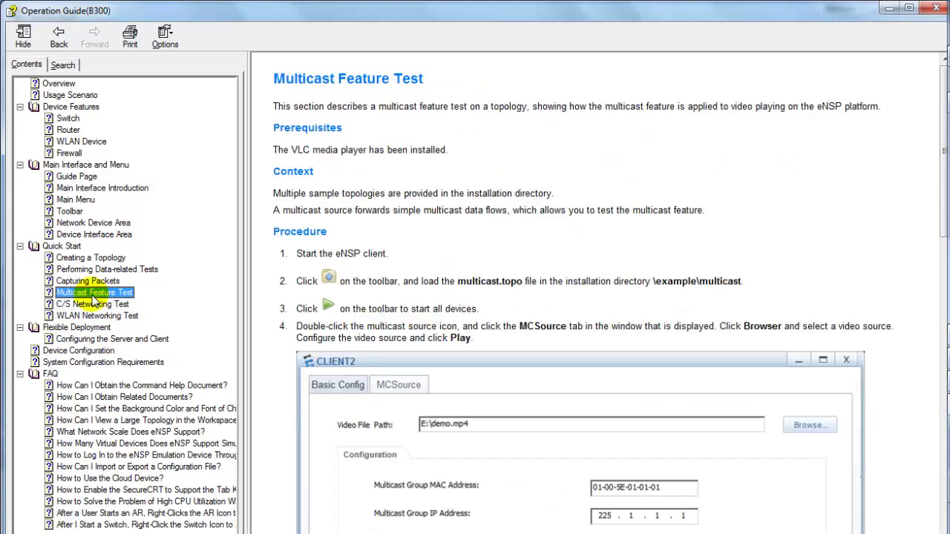
pyautogui.click(94, 339)
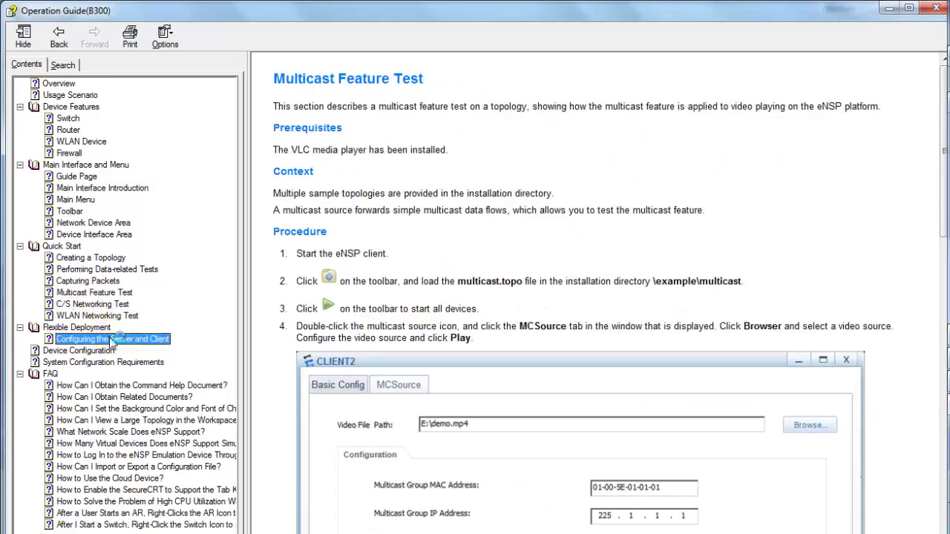
# Read through the Device Configuration topic and the System Configuration Requirements tables for single and multiple computers
pyautogui.click(96, 350)
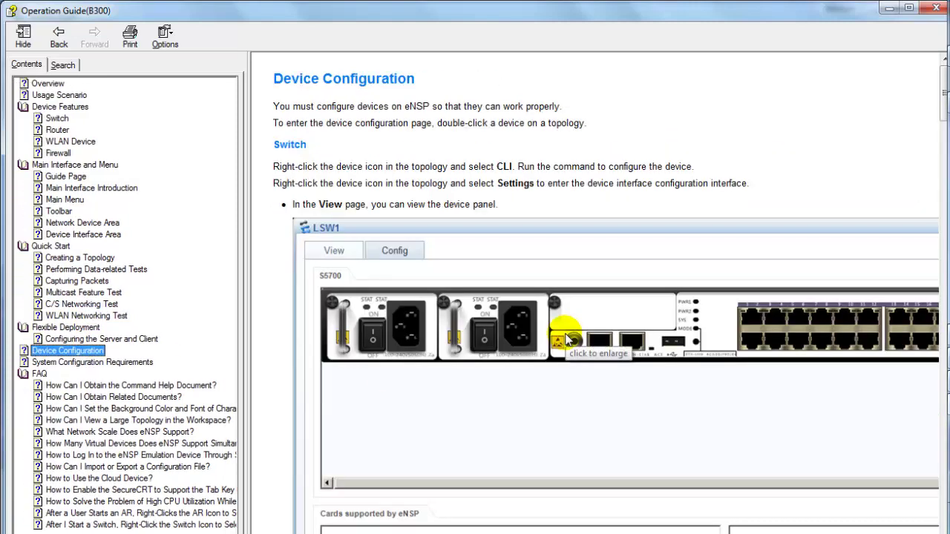
pyautogui.moveTo(940, 88); pyautogui.dragTo(916, 343)
pyautogui.click(143, 364)
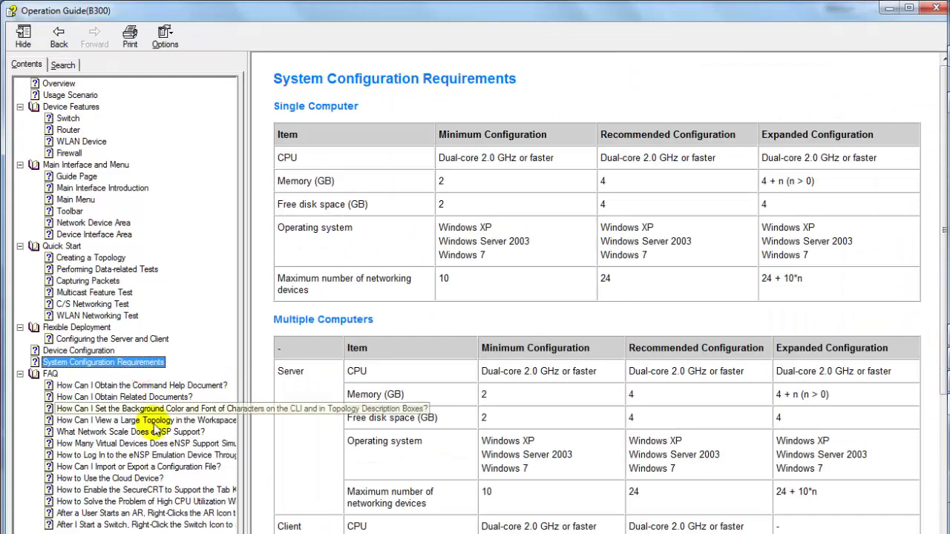
pyautogui.click(678, 237)
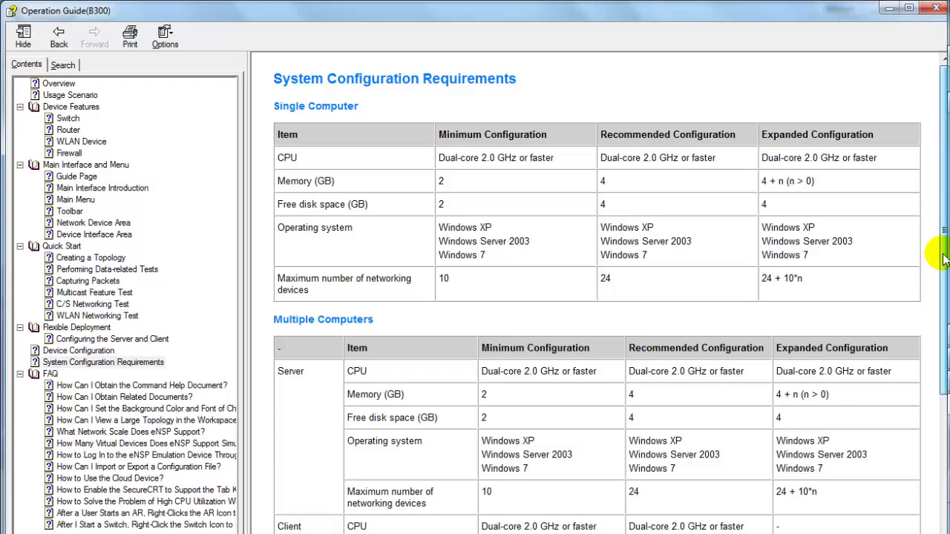
pyautogui.scroll(-3, 943, 258)
# Browse the FAQ topics on related documents, CLI background and font, number of virtual devices, configuration file import or export, and the Cloud device
pyautogui.click(153, 397)
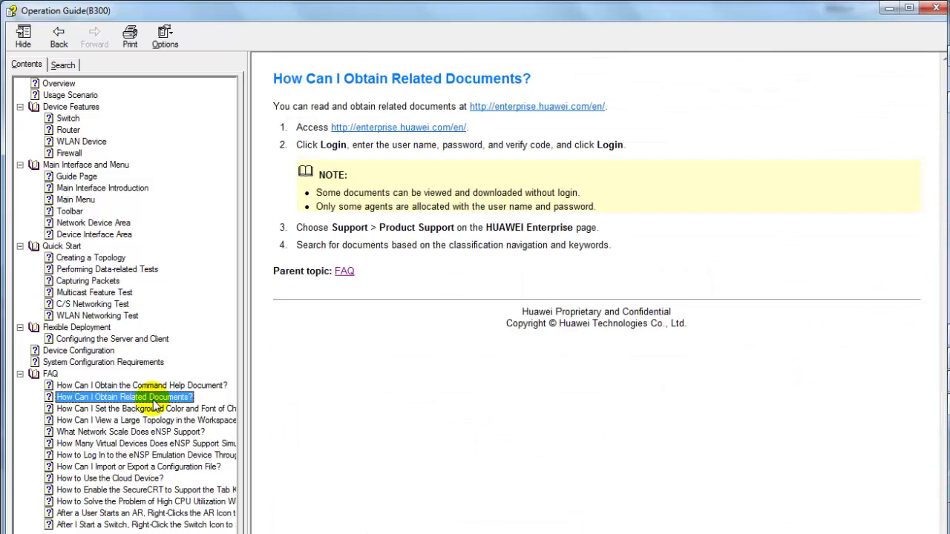
pyautogui.click(154, 408)
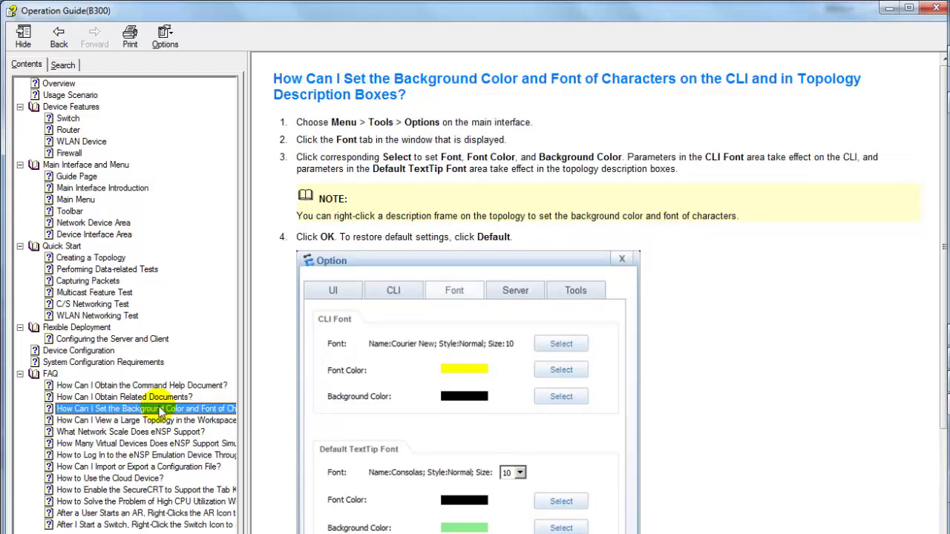
pyautogui.click(167, 443)
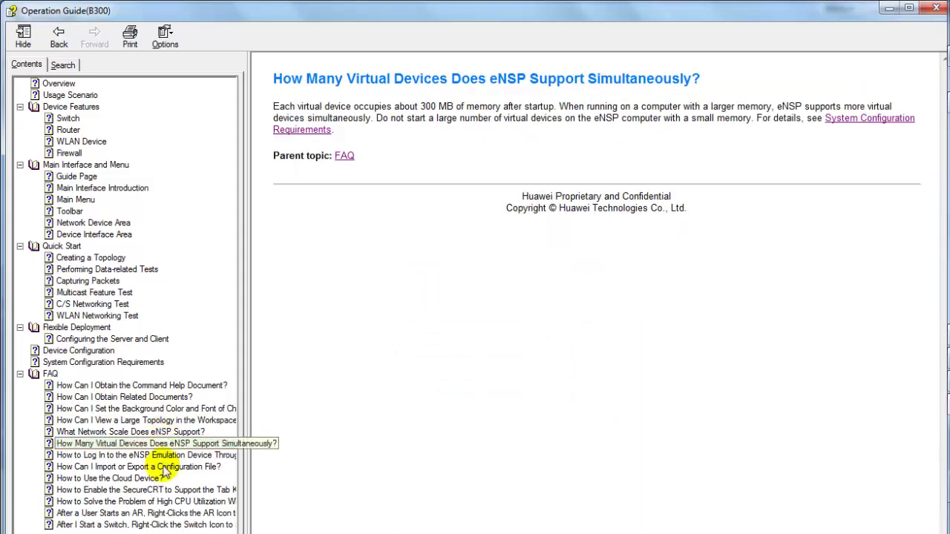
pyautogui.click(164, 468)
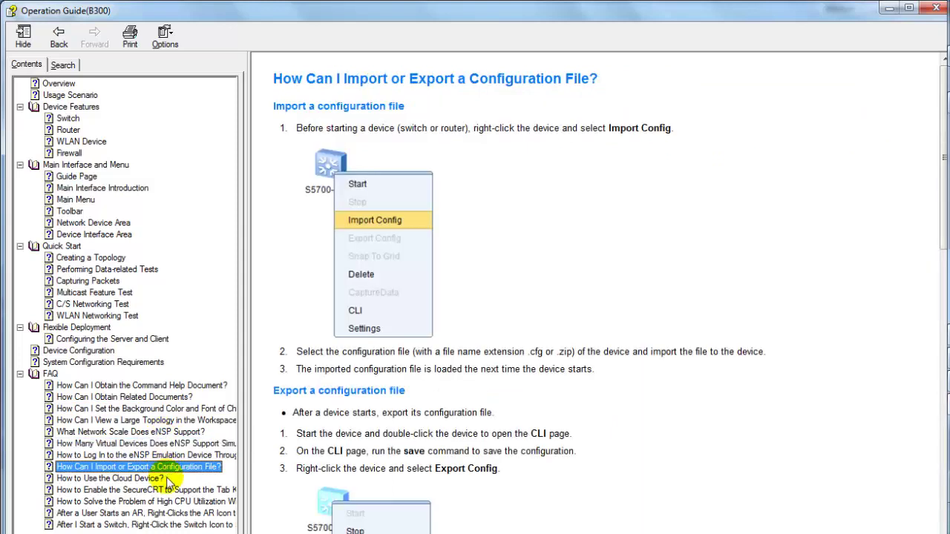
pyautogui.click(165, 479)
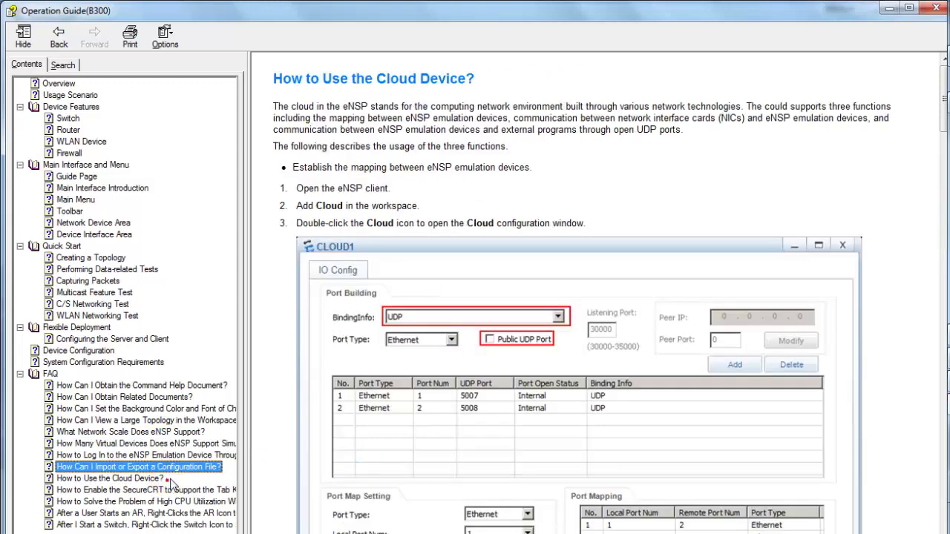
# Close the Operation Guide and dismiss the eNSP start page to reach the empty workspace
pyautogui.click(931, 15)
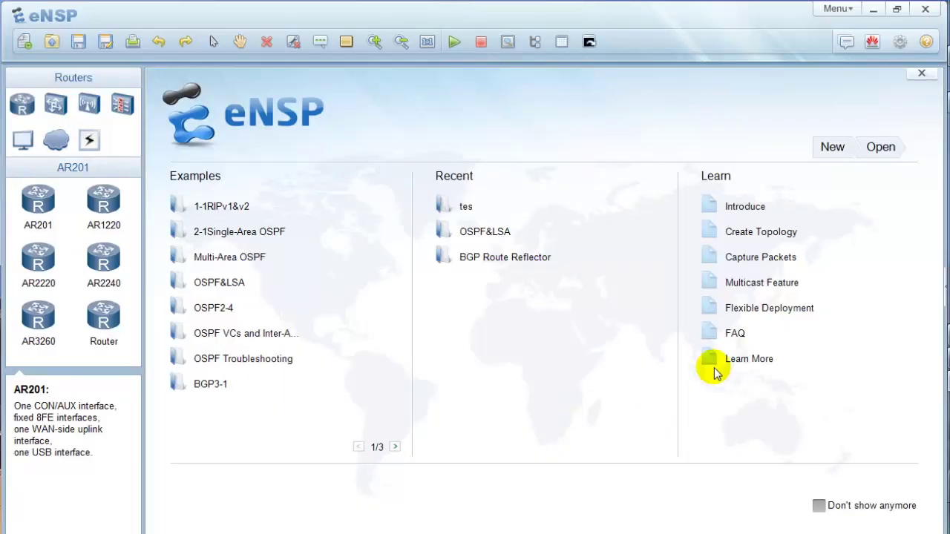
pyautogui.click(919, 75)
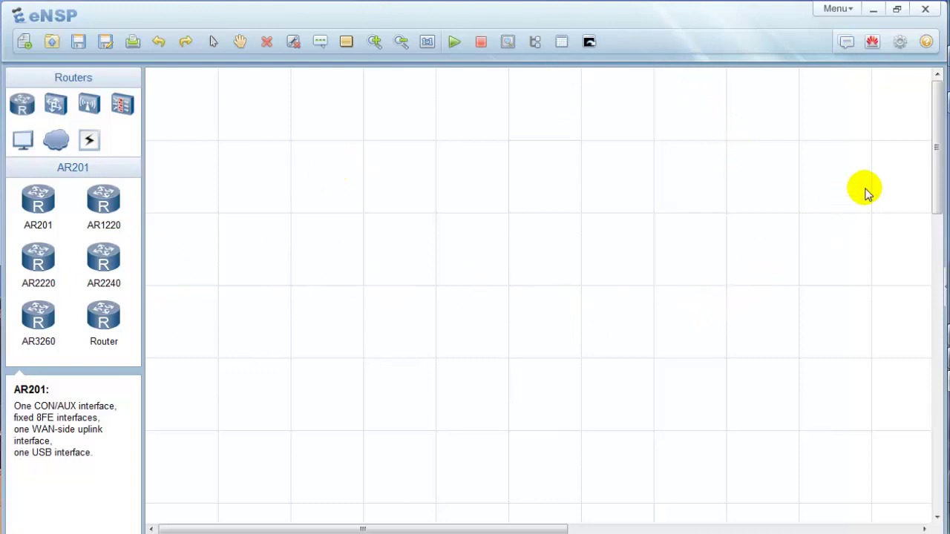
# Open the Option dialog, reposition it over the workspace and look through its CLI, Font, Server and Tools settings
pyautogui.click(898, 42)
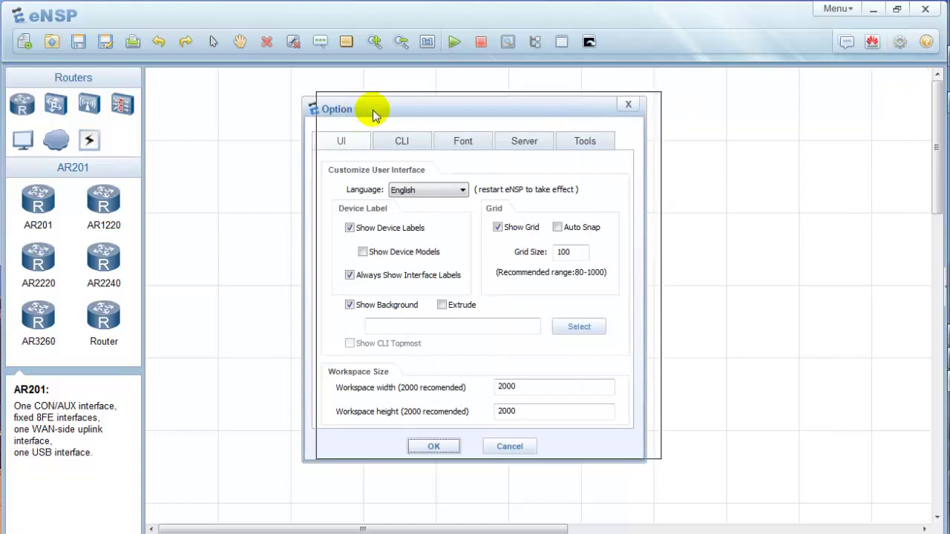
pyautogui.moveTo(371, 111); pyautogui.dragTo(382, 118)
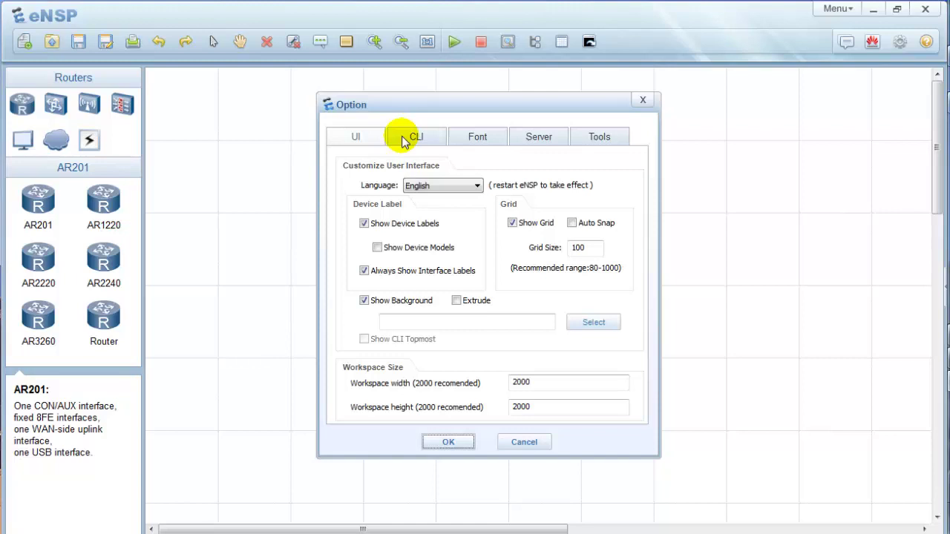
pyautogui.click(404, 139)
pyautogui.click(477, 137)
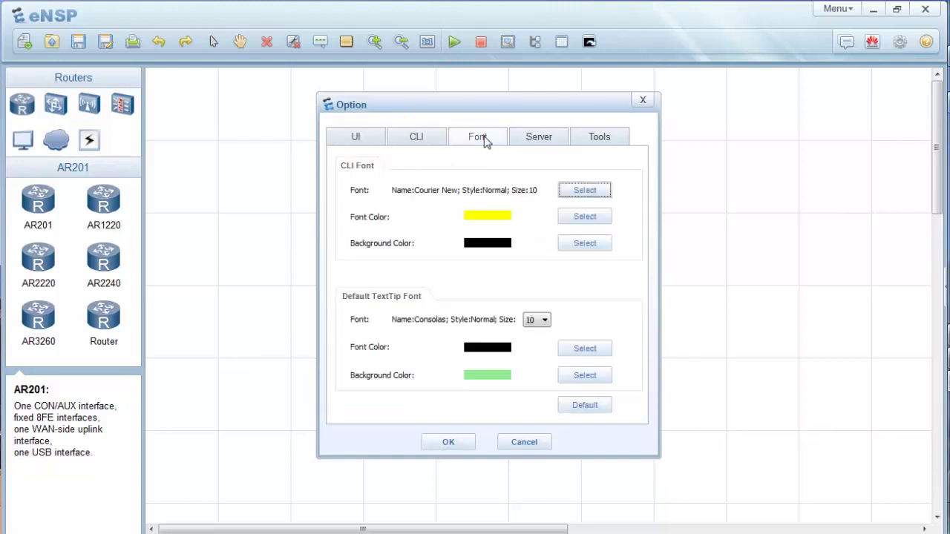
pyautogui.click(526, 138)
pyautogui.click(590, 143)
pyautogui.click(529, 141)
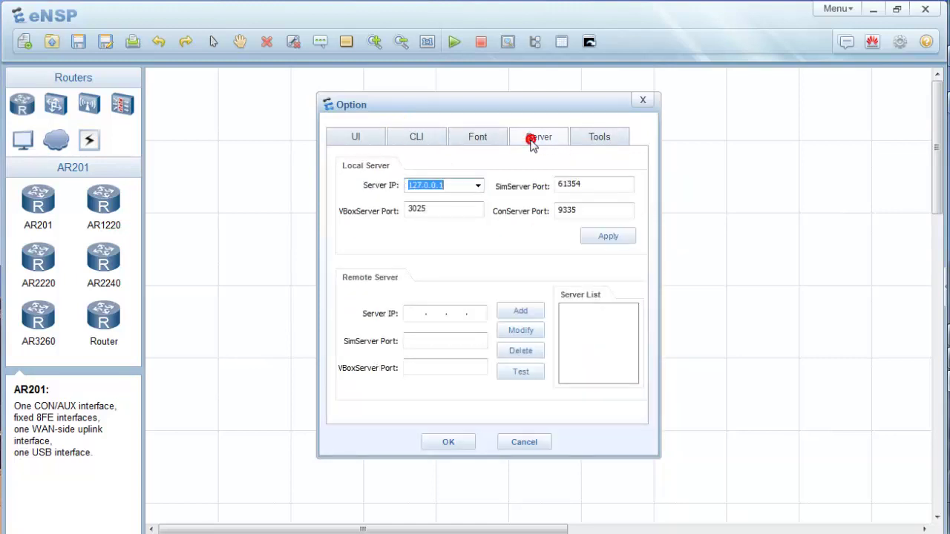
pyautogui.click(479, 144)
pyautogui.click(515, 145)
pyautogui.click(597, 143)
pyautogui.click(443, 145)
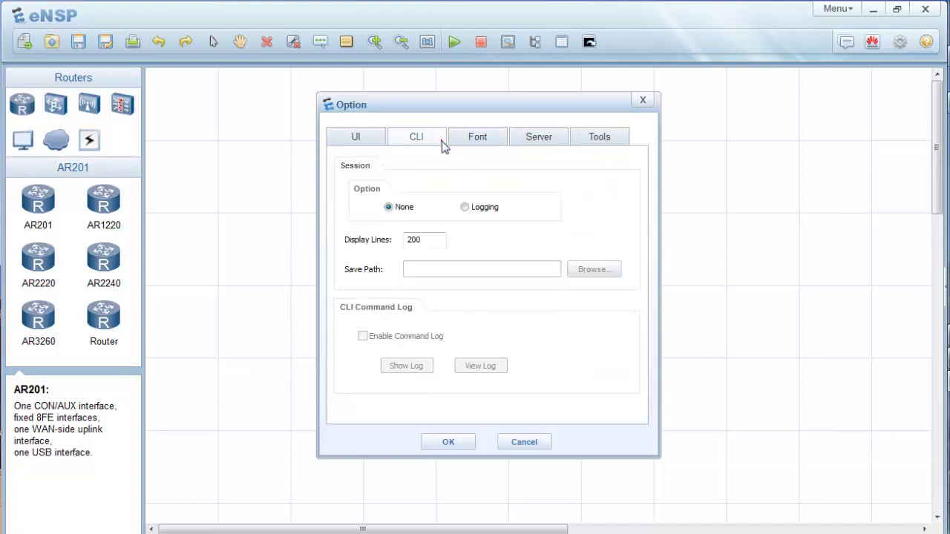
# Review the UI, CLI, Font, Server and Tools settings in order, and close the Option dialog
pyautogui.click(351, 144)
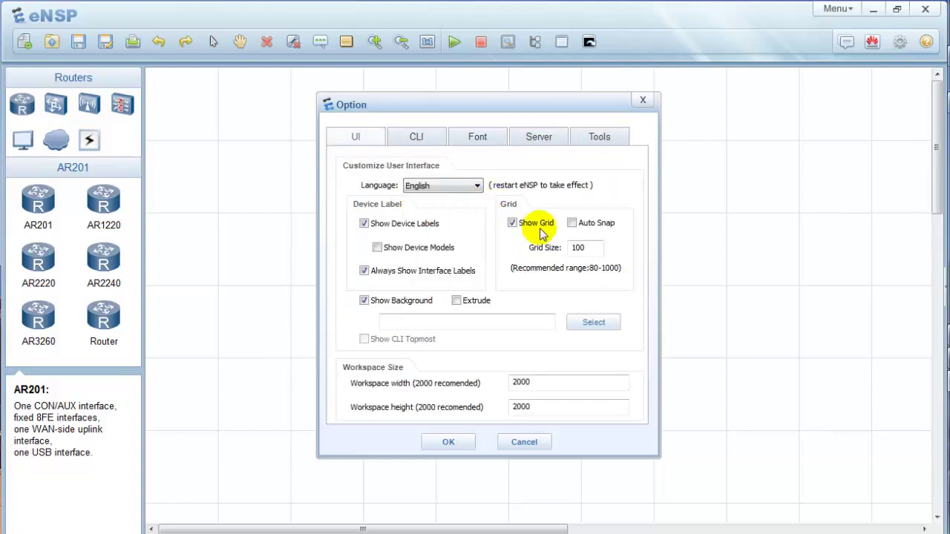
pyautogui.click(426, 143)
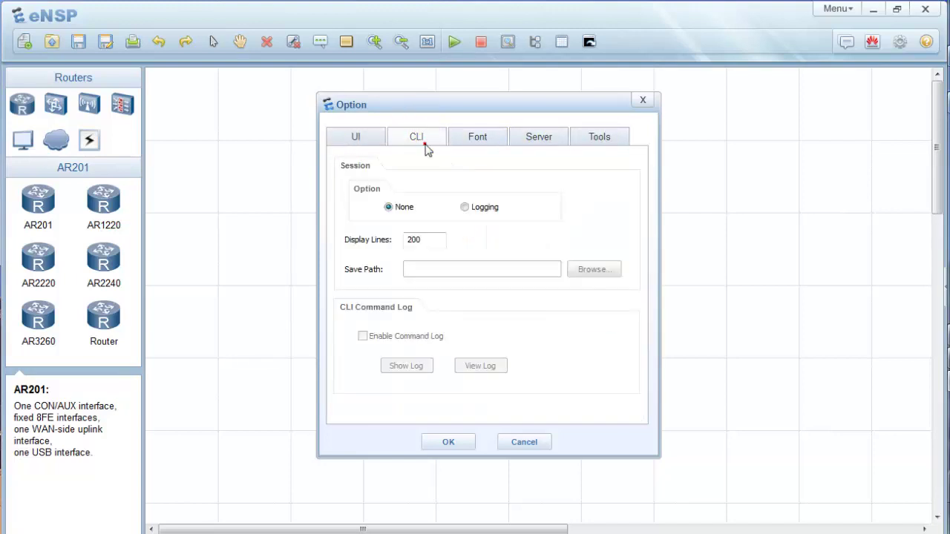
pyautogui.click(495, 139)
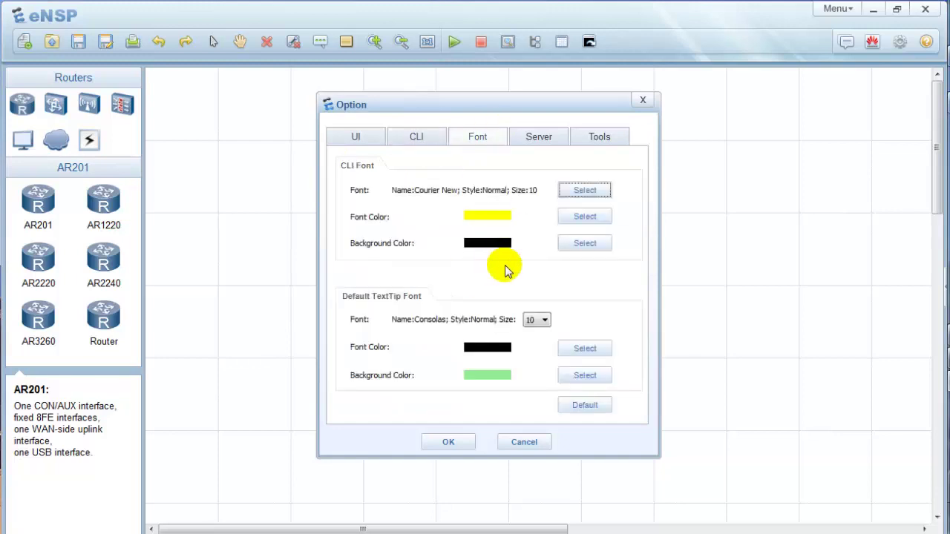
pyautogui.click(555, 141)
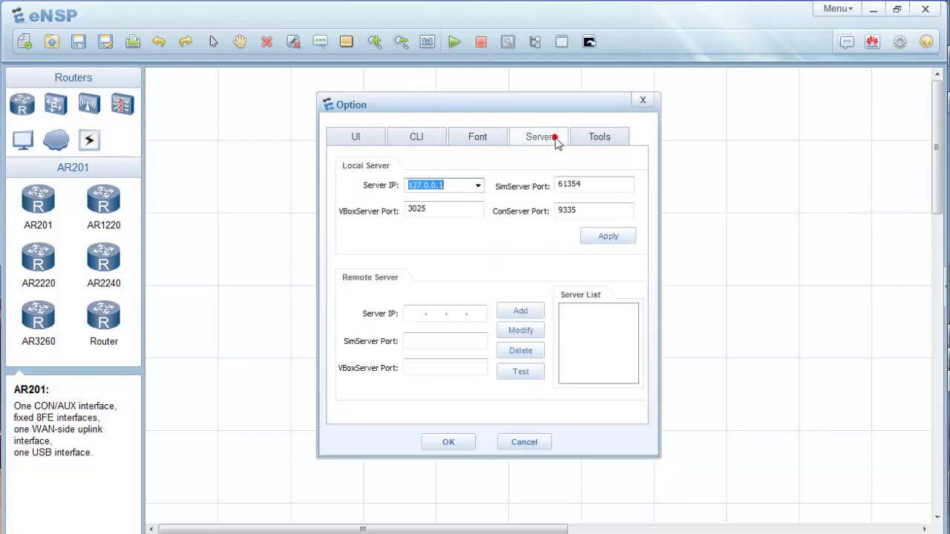
pyautogui.click(598, 138)
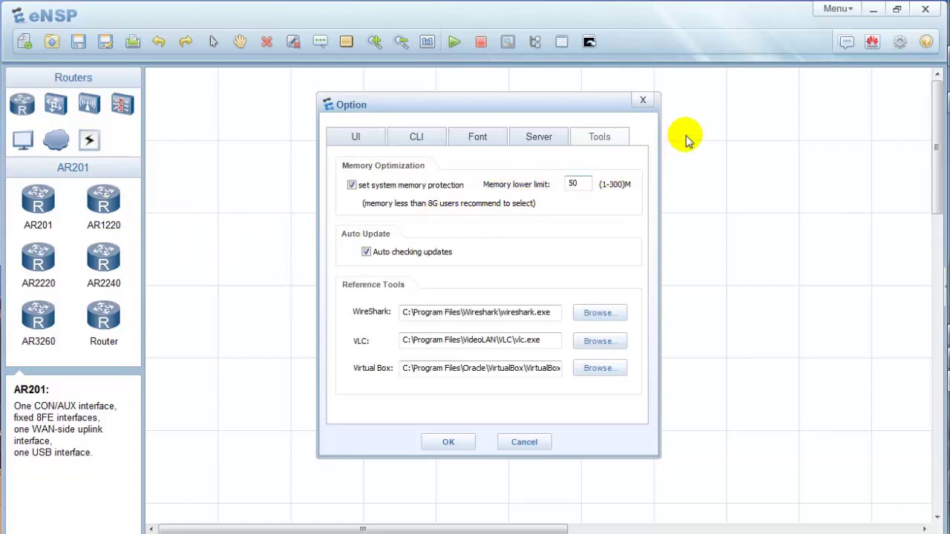
pyautogui.click(641, 103)
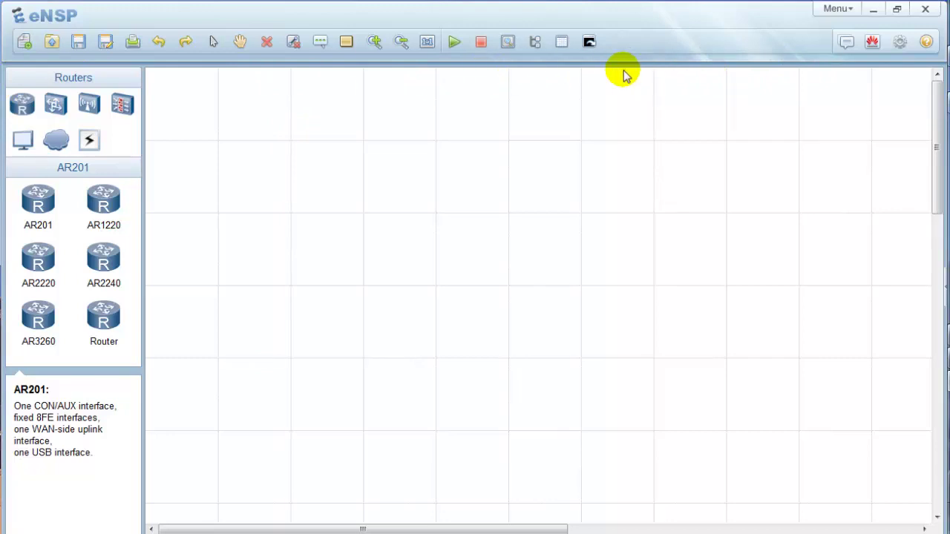
# Place a text label reading "this is a text" near the upper part of the workspace
pyautogui.click(237, 44)
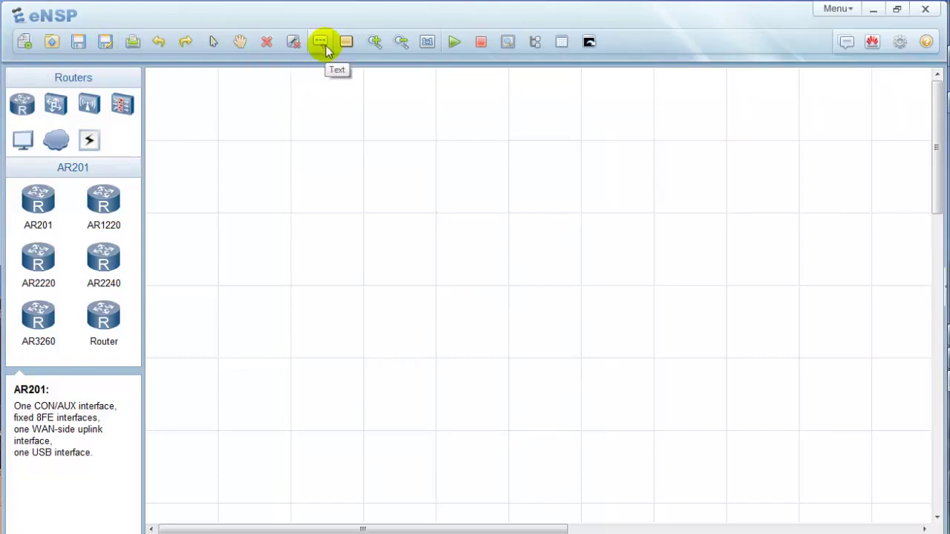
pyautogui.click(326, 47)
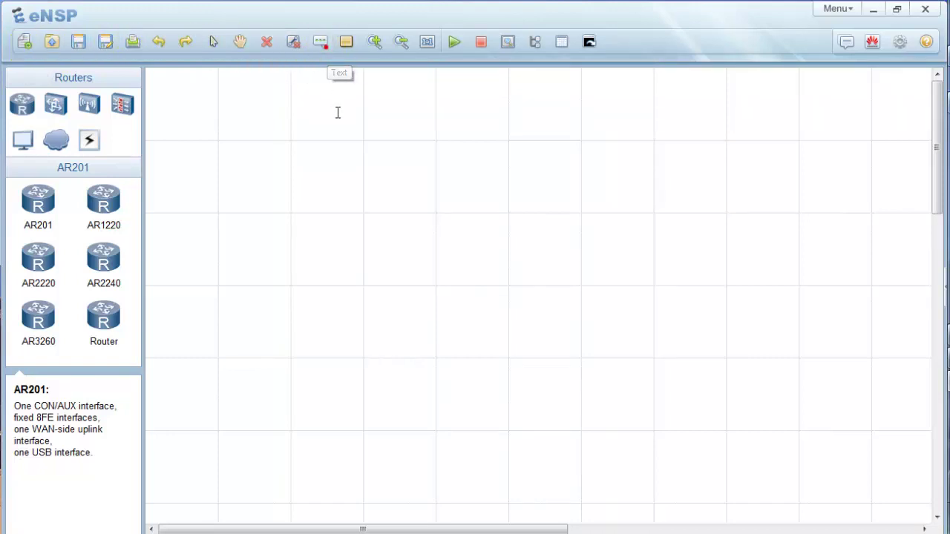
pyautogui.click(338, 112)
pyautogui.write('this is')
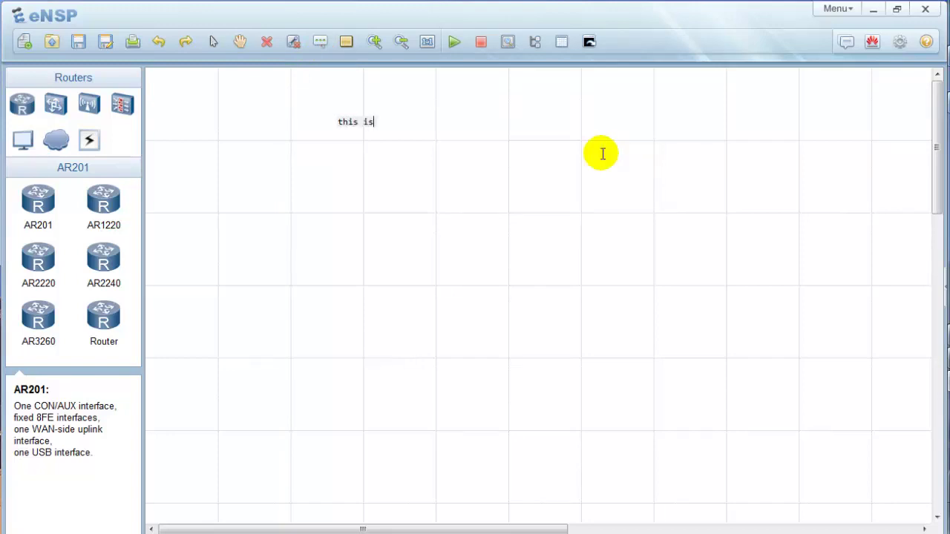
pyautogui.write(' a text')
pyautogui.click(603, 153)
# Draw a blue-filled ellipse with a solid border of width 1 beside the text label, and close the Drawing Palette
pyautogui.click(346, 42)
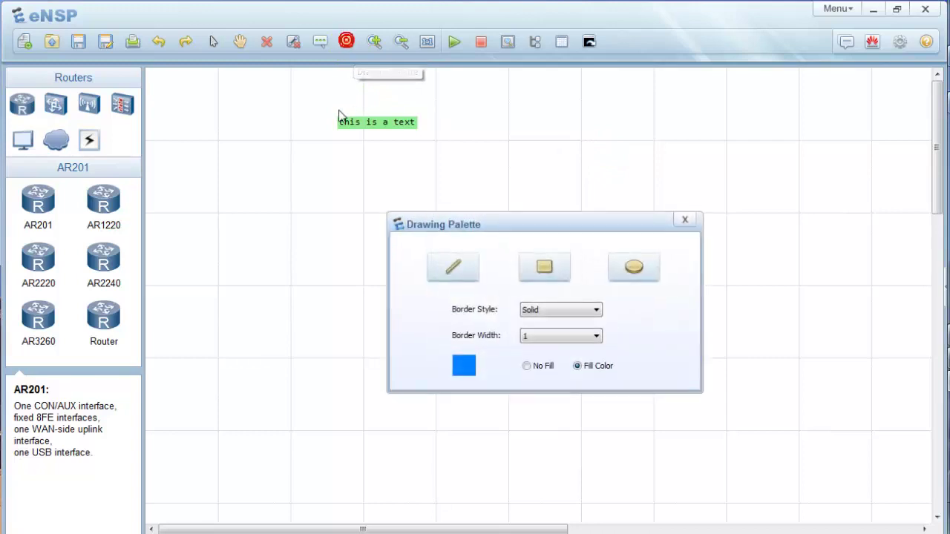
pyautogui.click(546, 270)
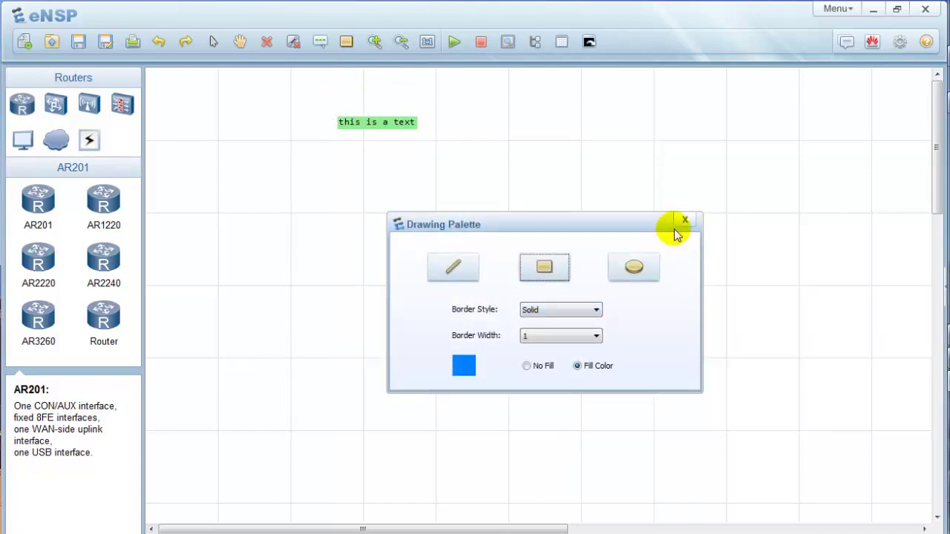
pyautogui.click(633, 267)
pyautogui.moveTo(484, 92); pyautogui.dragTo(632, 171)
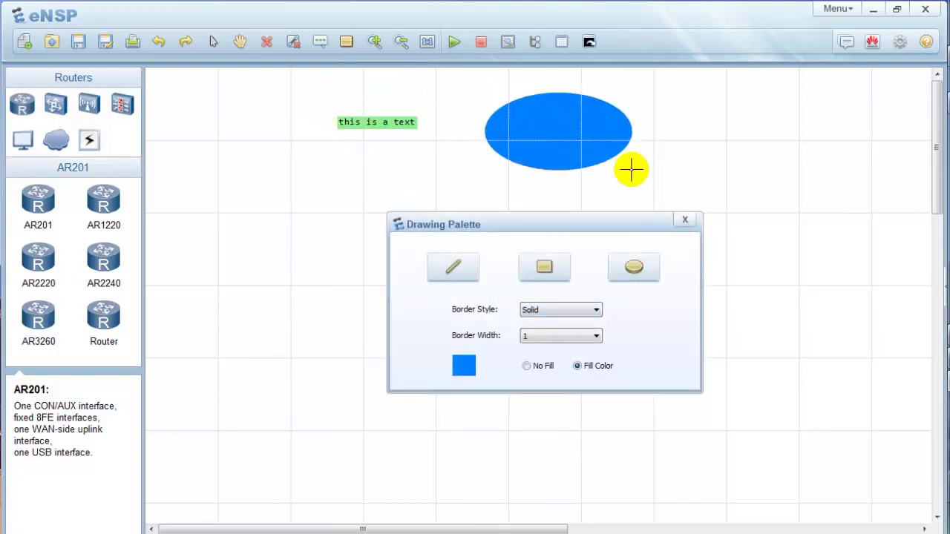
pyautogui.click(685, 223)
# Zoom the workspace in and back out, and reset the zoom
pyautogui.click(374, 42)
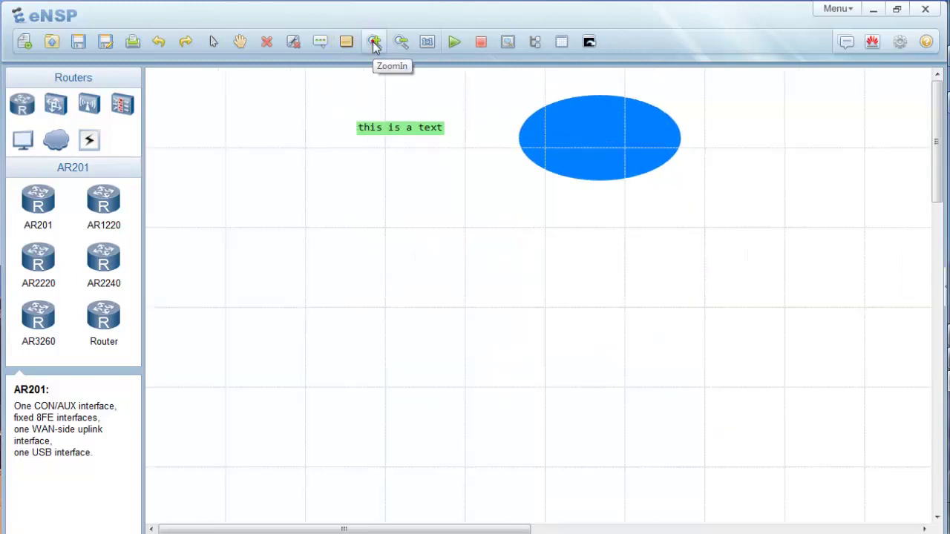
pyautogui.click(374, 43)
pyautogui.click(401, 43)
pyautogui.click(400, 43)
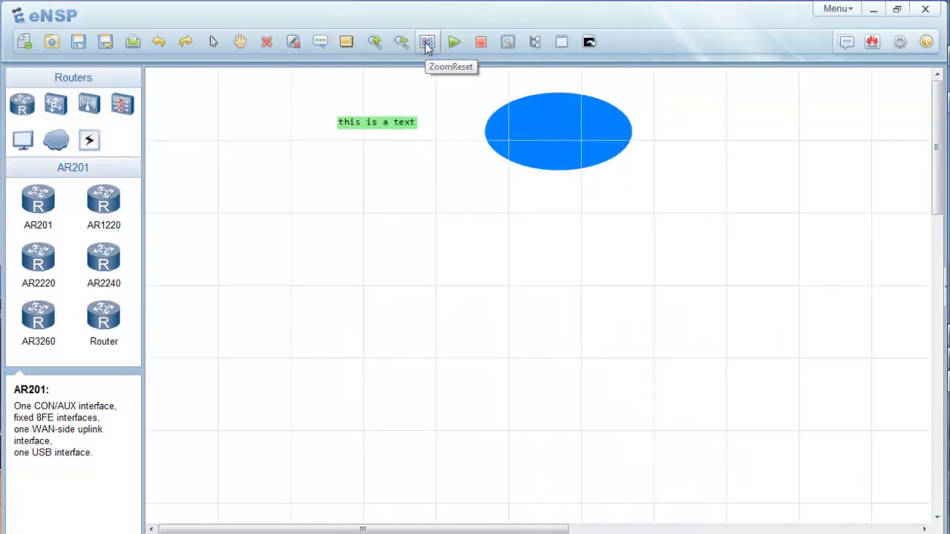
pyautogui.click(428, 45)
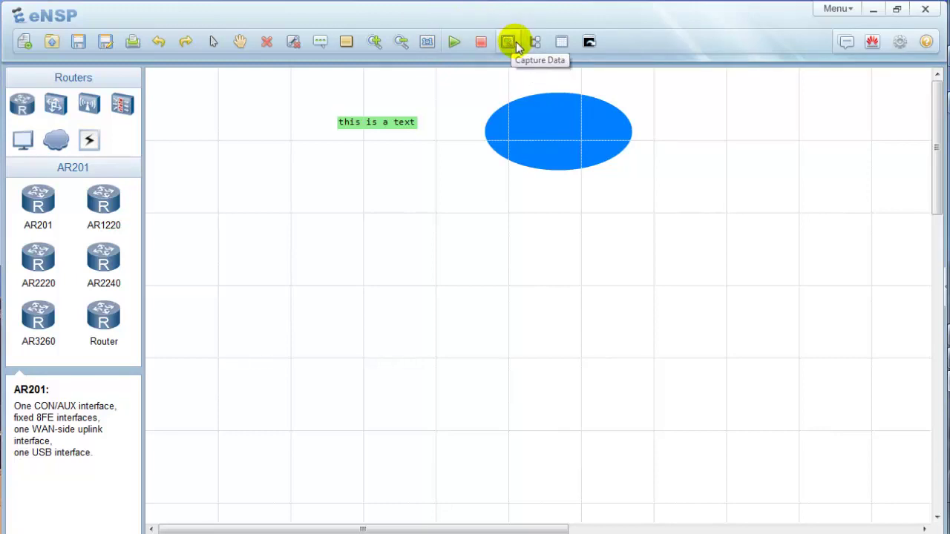
# Toggle the workspace grid display and leave the grid hidden
pyautogui.click(561, 40)
pyautogui.click(563, 44)
pyautogui.click(560, 40)
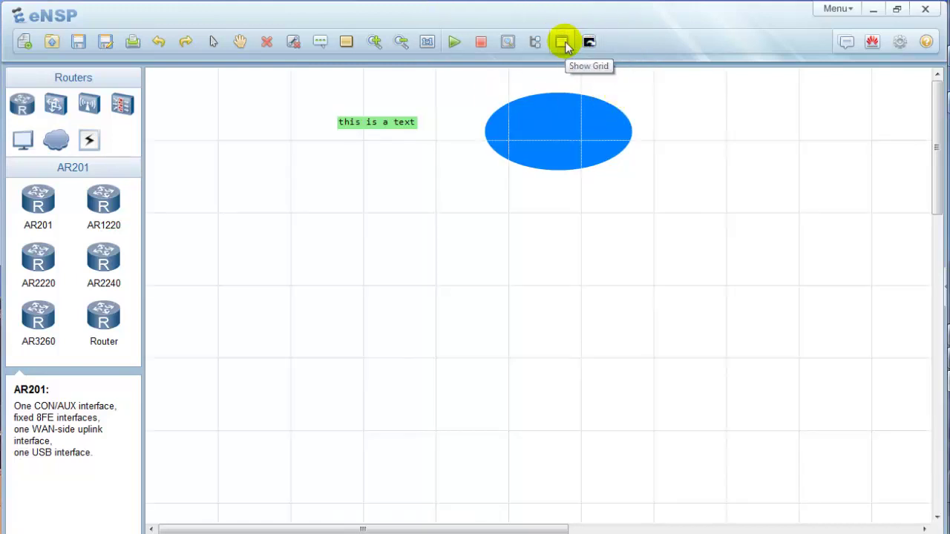
pyautogui.click(466, 115)
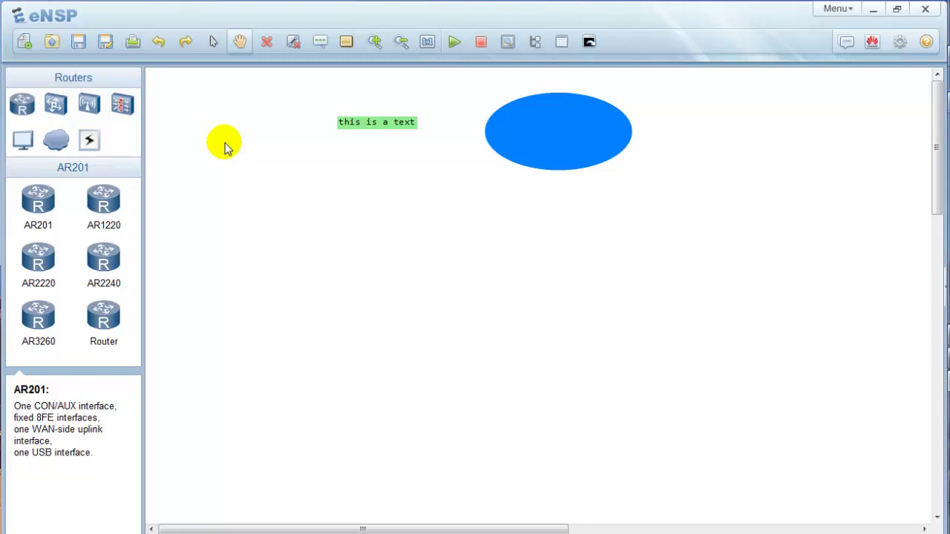
# Look through the Switches, WLAN, firewall, End Devices, Other Devices and Connections categories of the device library
pyautogui.click(53, 105)
pyautogui.click(90, 106)
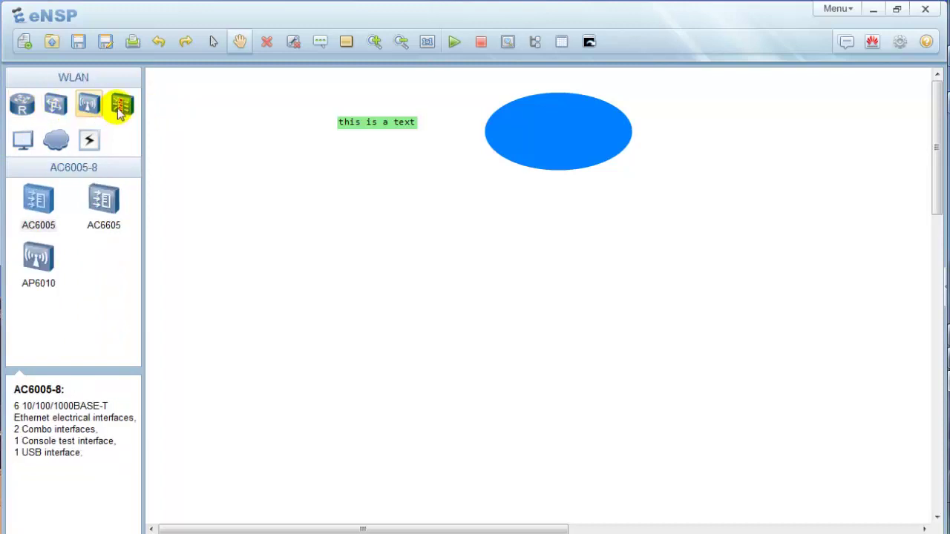
pyautogui.click(121, 107)
pyautogui.click(55, 105)
pyautogui.click(22, 140)
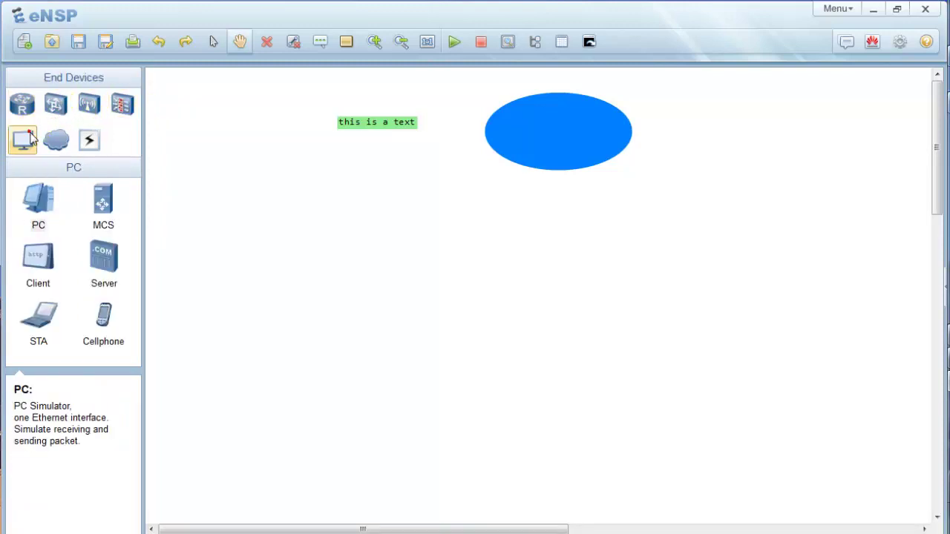
pyautogui.click(58, 143)
pyautogui.click(90, 141)
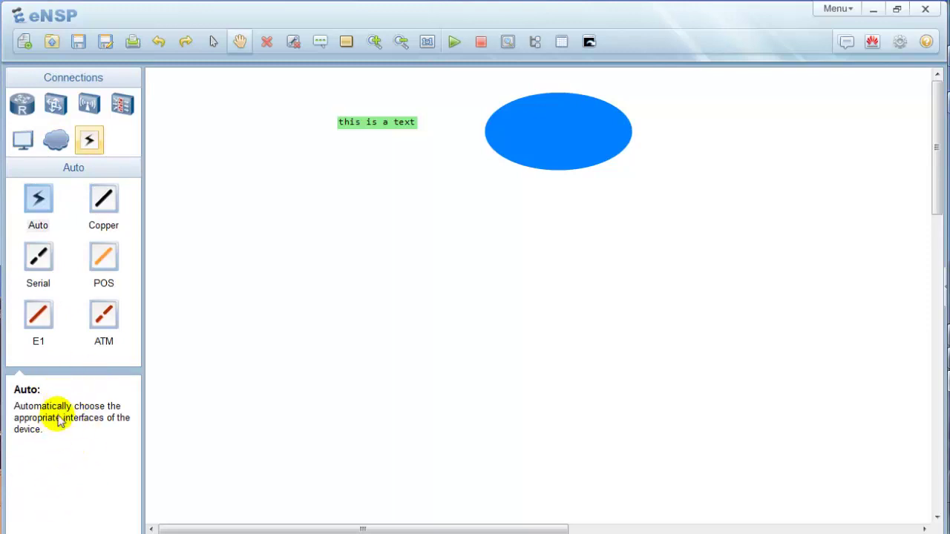
pyautogui.click(56, 140)
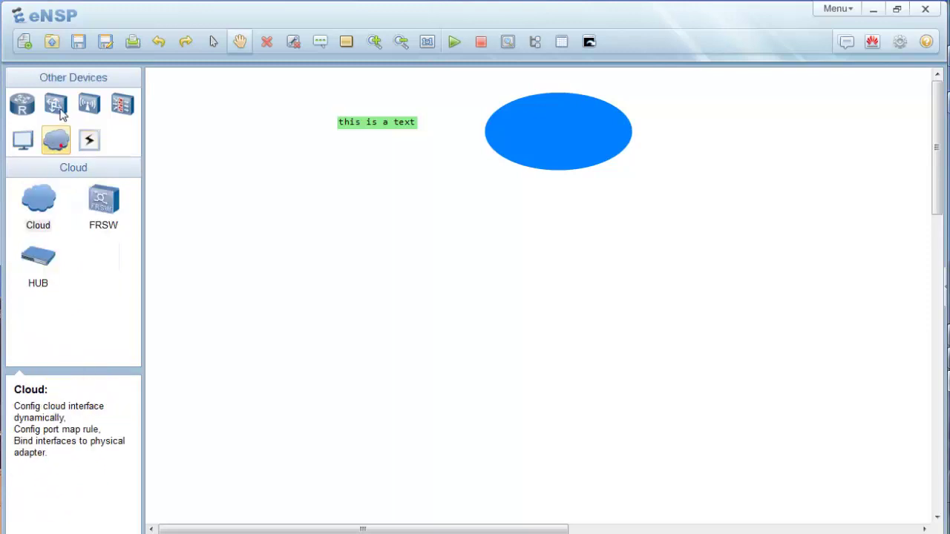
pyautogui.click(55, 104)
pyautogui.click(49, 191)
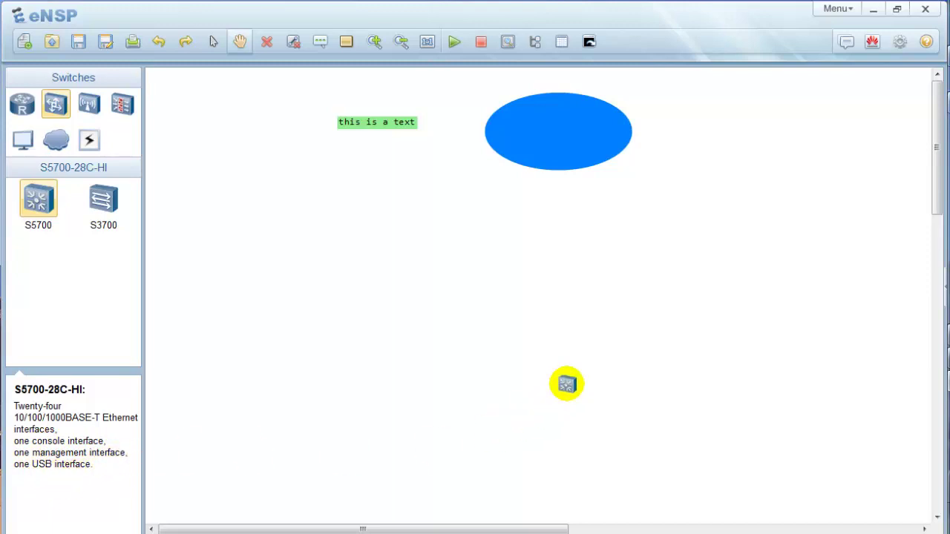
pyautogui.click(22, 104)
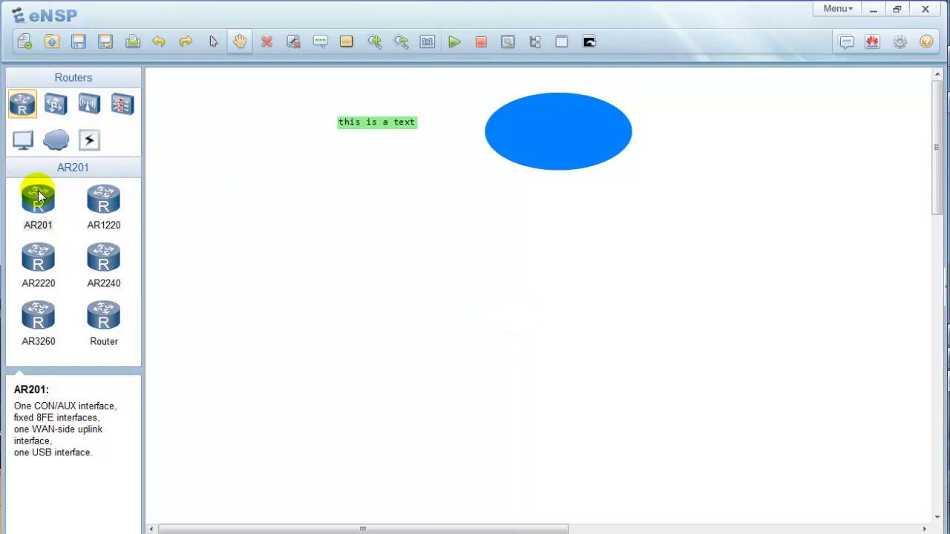
pyautogui.click(55, 104)
# Place two generic Router devices in the workspace, one below the text label and the other below the blue ellipse
pyautogui.click(23, 104)
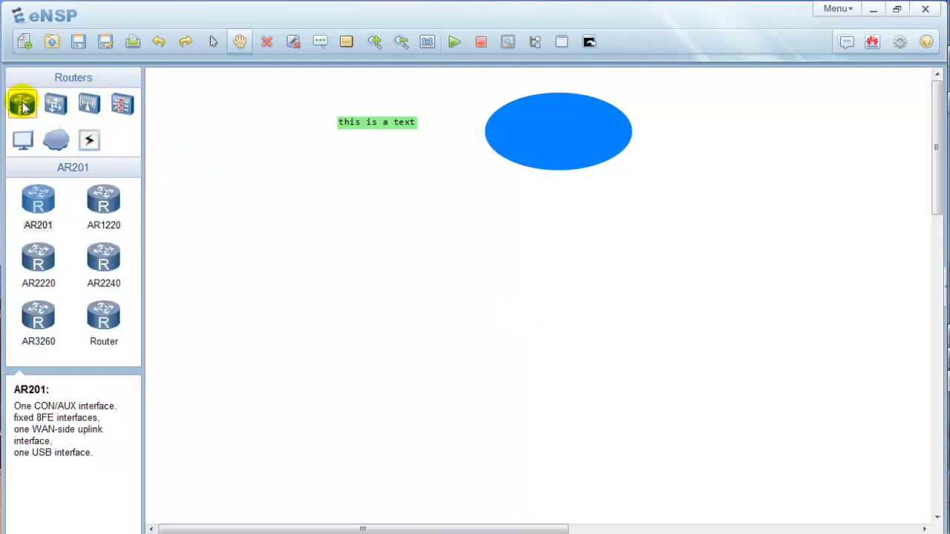
pyautogui.click(104, 209)
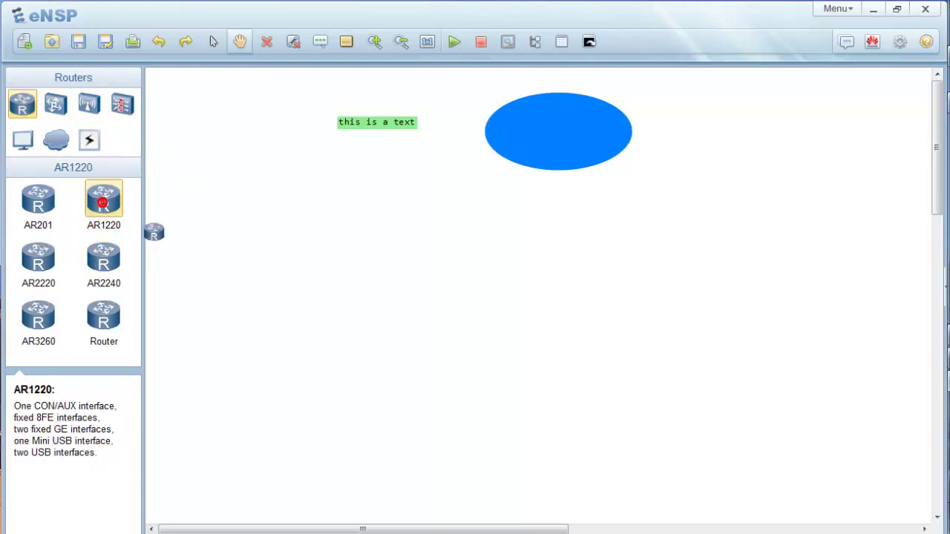
pyautogui.click(319, 247)
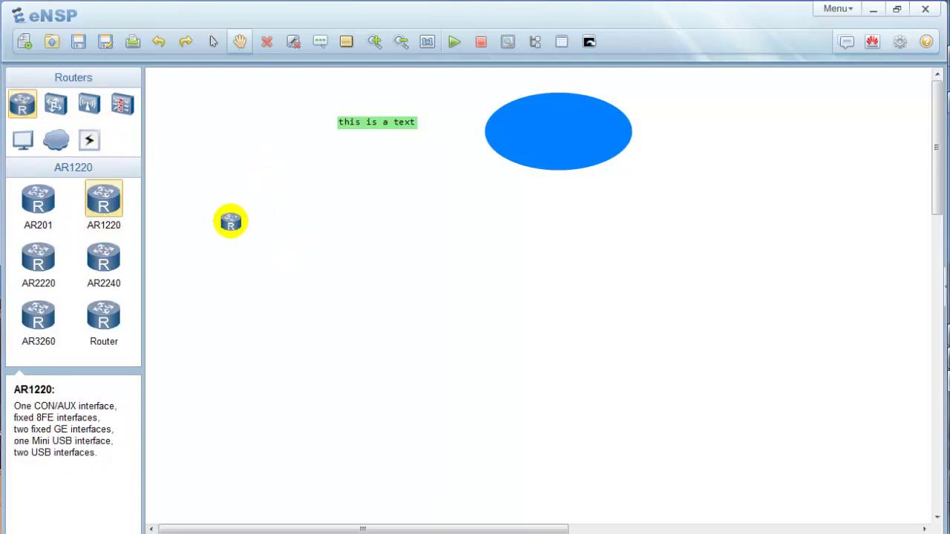
pyautogui.click(104, 317)
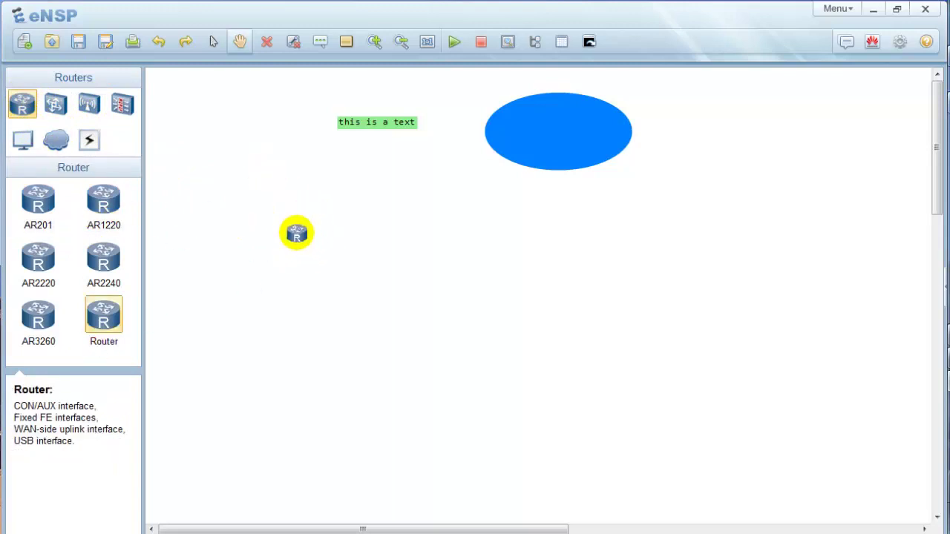
pyautogui.click(297, 232)
pyautogui.click(540, 348)
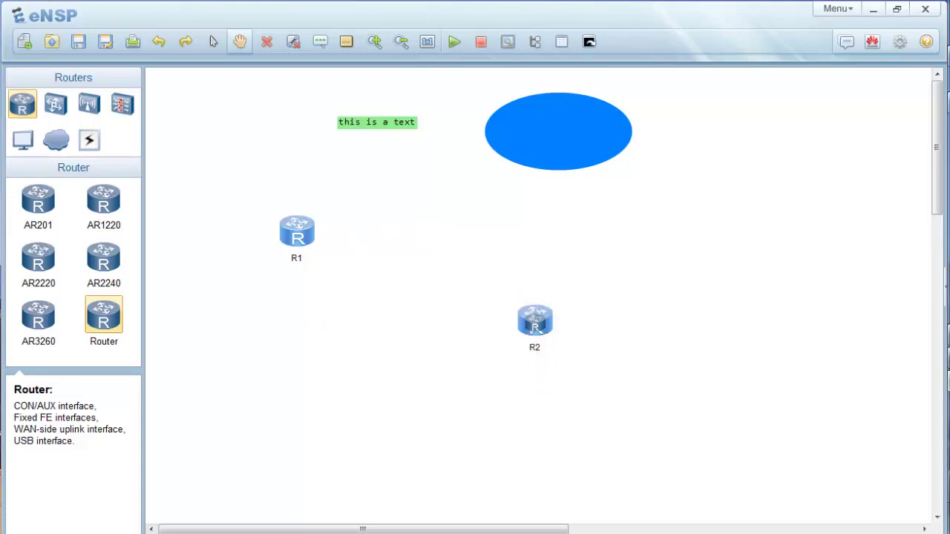
pyautogui.rightClick(416, 349)
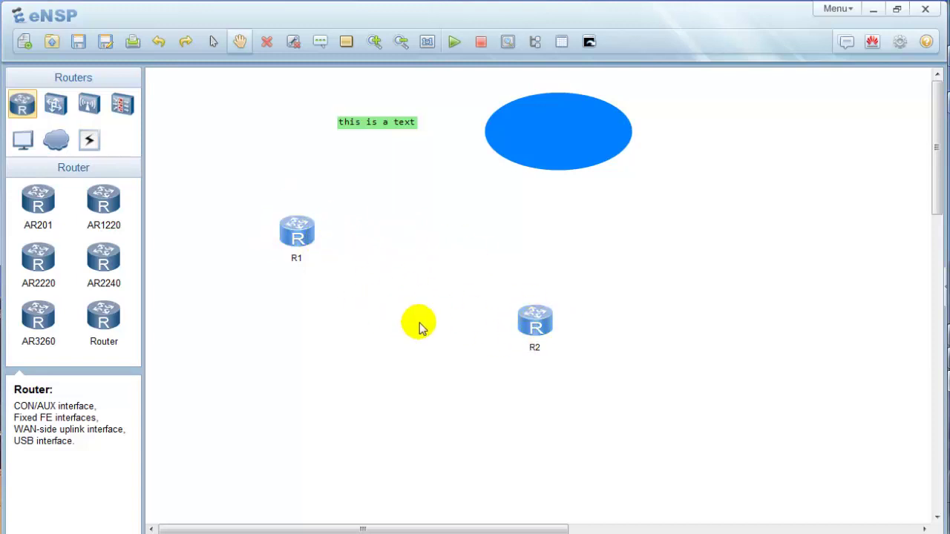
# Connect R1's GE 0/0/0 interface to R2's GE 0/0/1 interface with a Copper cable, and end the cabling
pyautogui.click(92, 143)
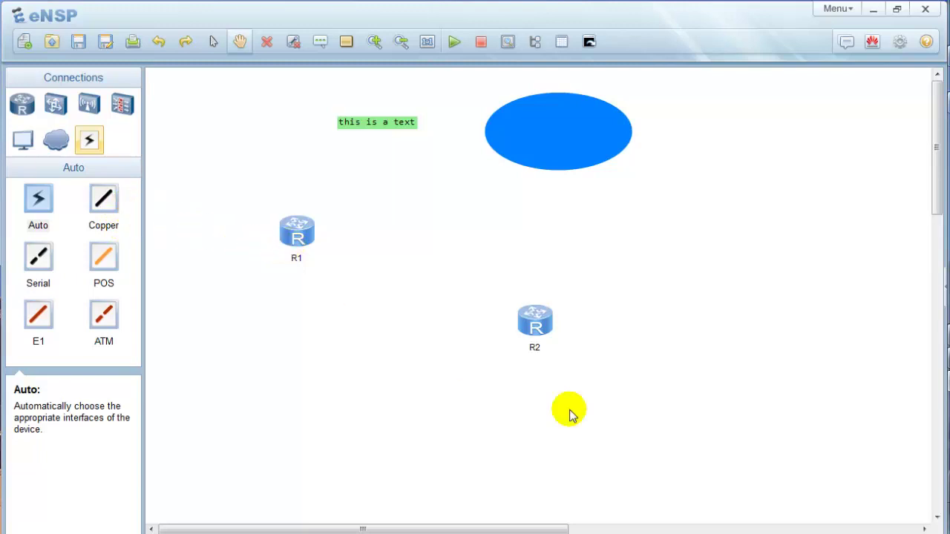
pyautogui.click(101, 198)
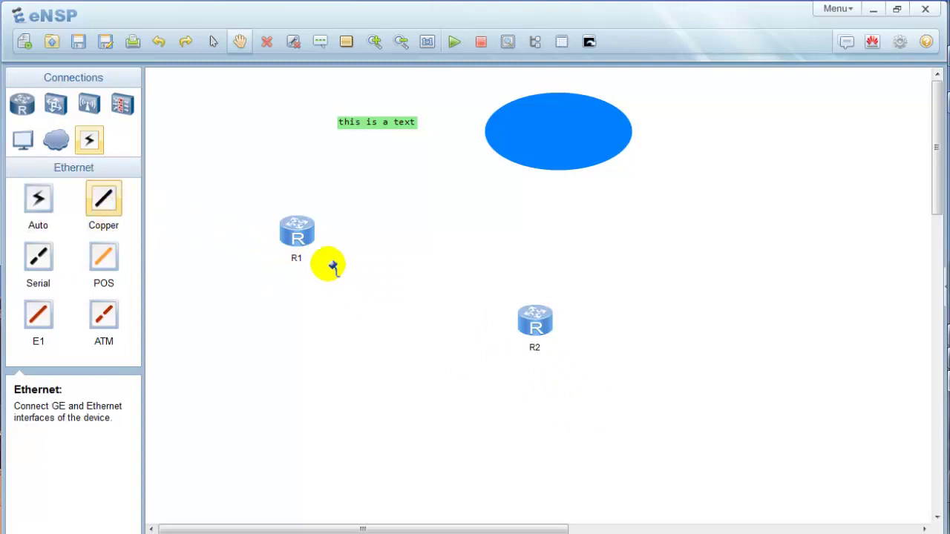
pyautogui.click(300, 237)
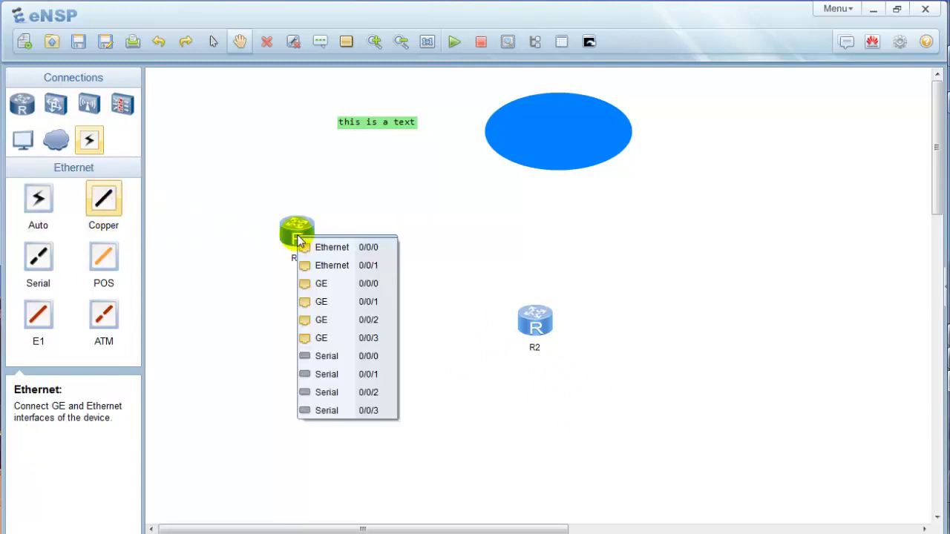
pyautogui.click(350, 289)
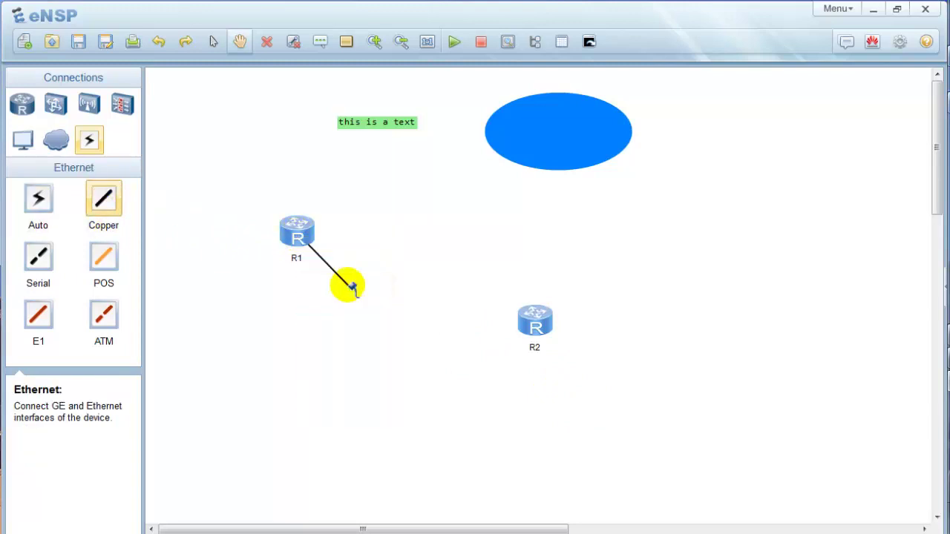
pyautogui.click(544, 325)
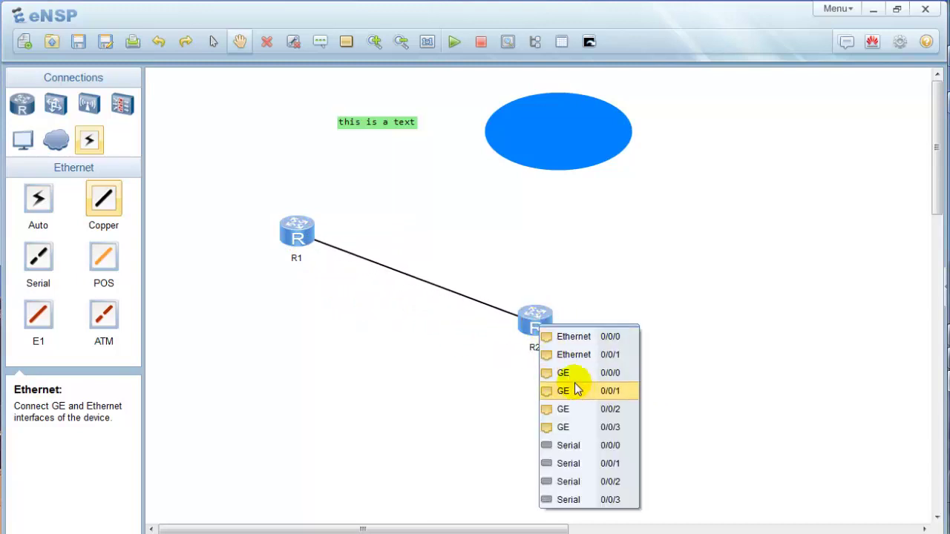
pyautogui.click(580, 392)
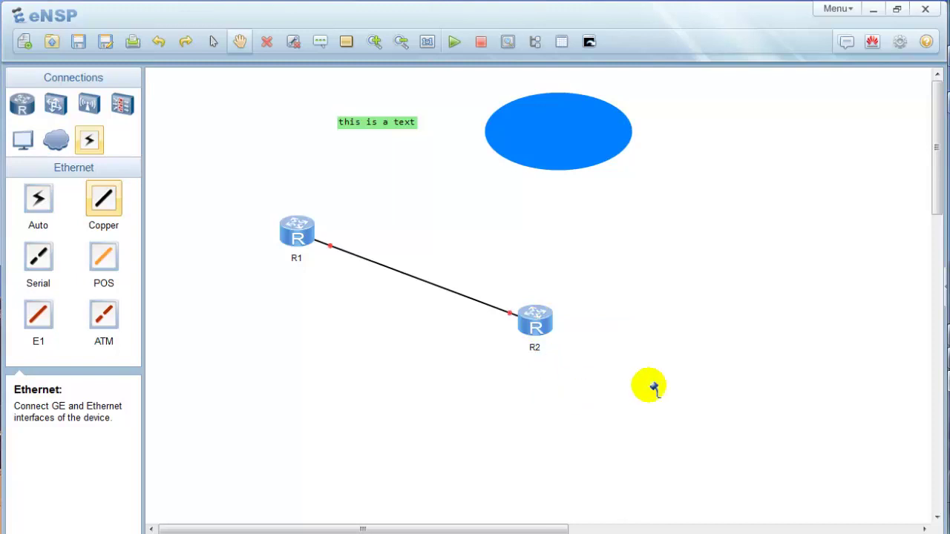
pyautogui.click(587, 435)
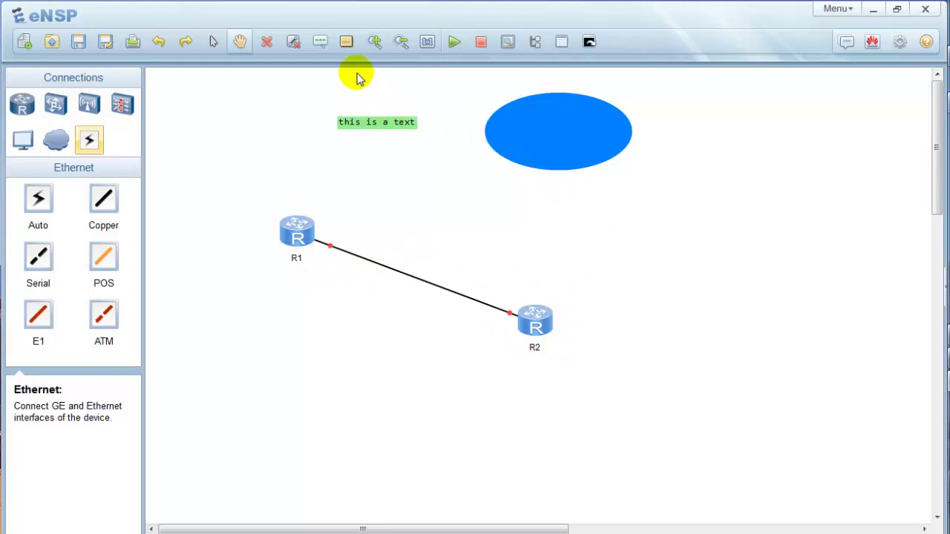
# Add a text label reading "192.168.1.1/30" beside R1 at its end of the link
pyautogui.click(319, 42)
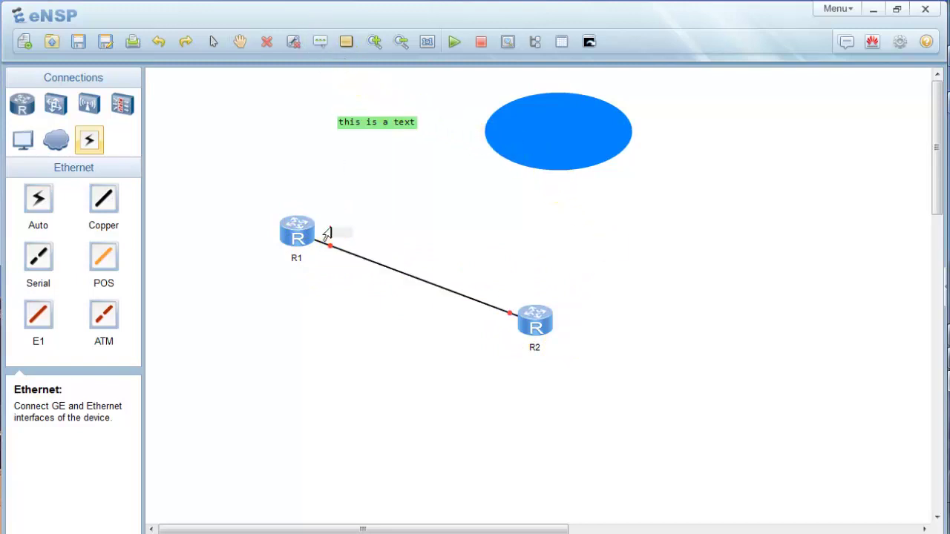
pyautogui.write('192.168.1.1/30')
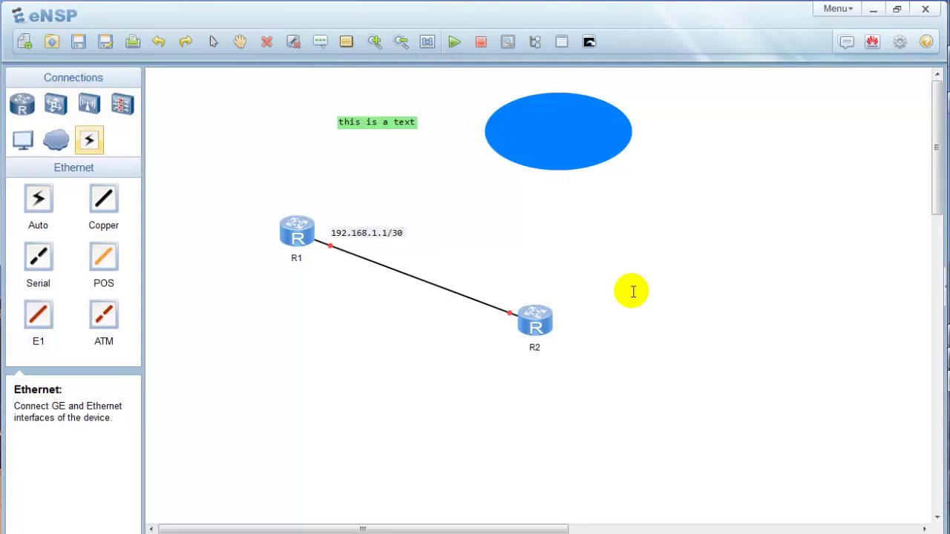
pyautogui.click(503, 290)
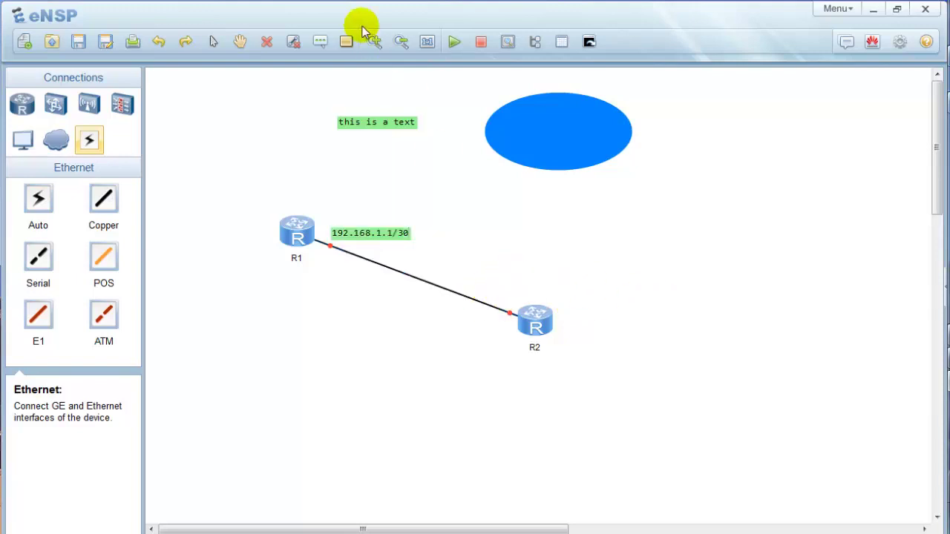
# Add a text label reading "192.168.1.2/30" just above R2 at its end of the link
pyautogui.click(322, 43)
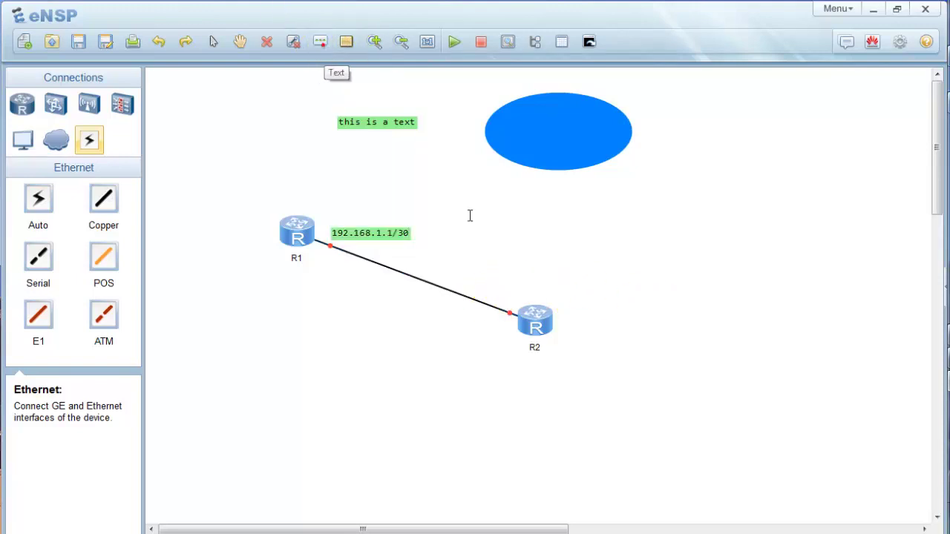
pyautogui.click(473, 279)
pyautogui.write('192.168.1.2')
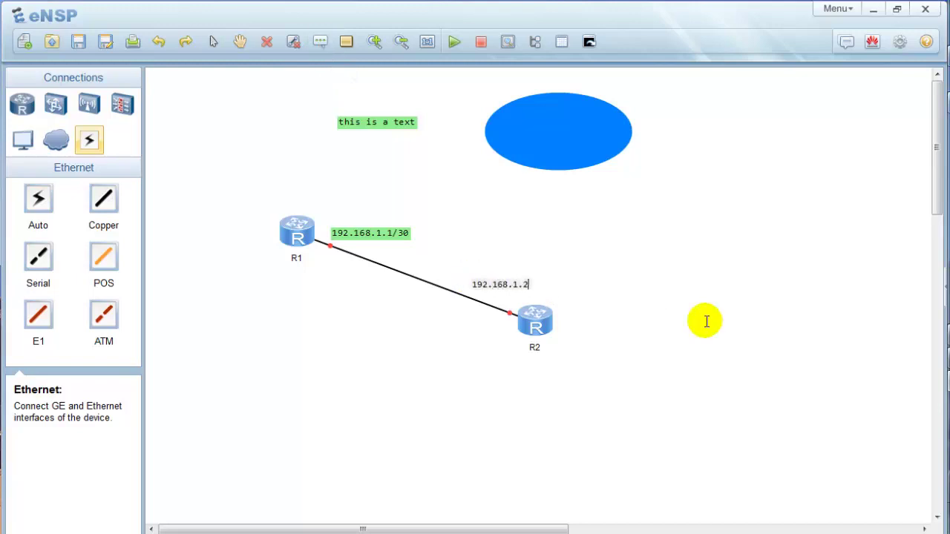
pyautogui.write('/30')
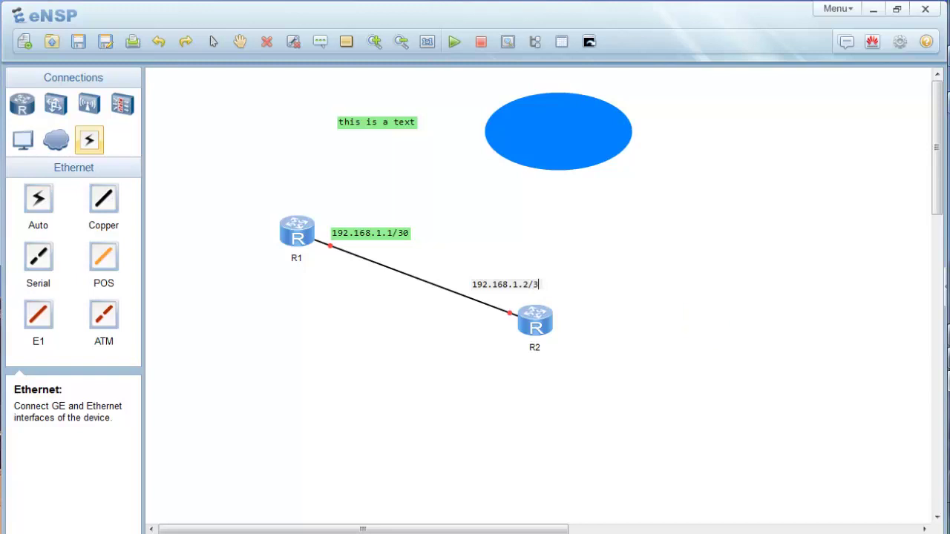
pyautogui.click(706, 322)
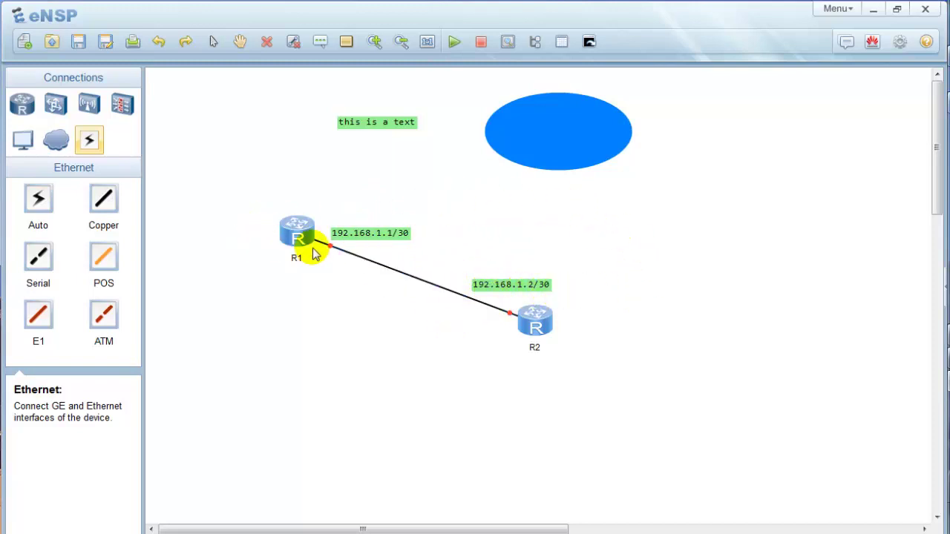
# Start both routers, open their consoles, and move the console window away from R1
pyautogui.click(455, 46)
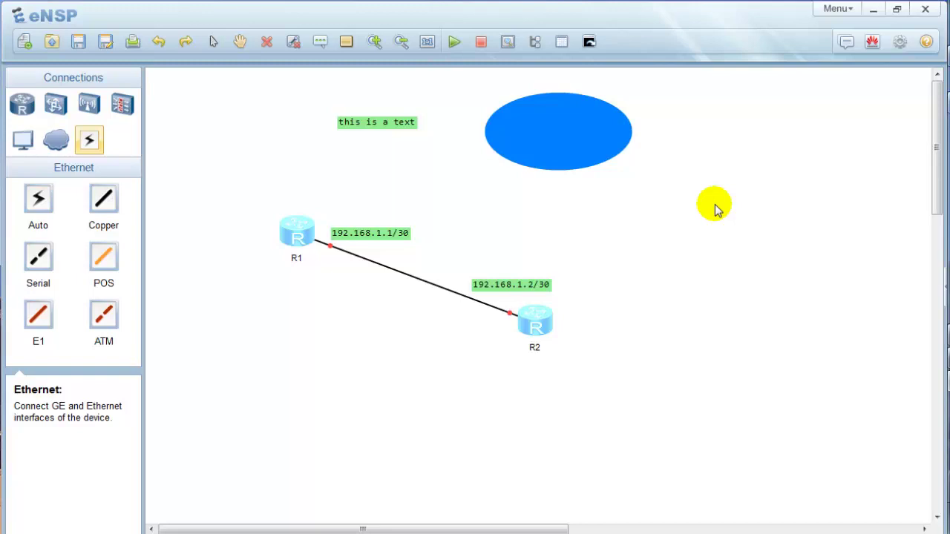
pyautogui.click(590, 42)
pyautogui.moveTo(492, 87); pyautogui.dragTo(695, 92)
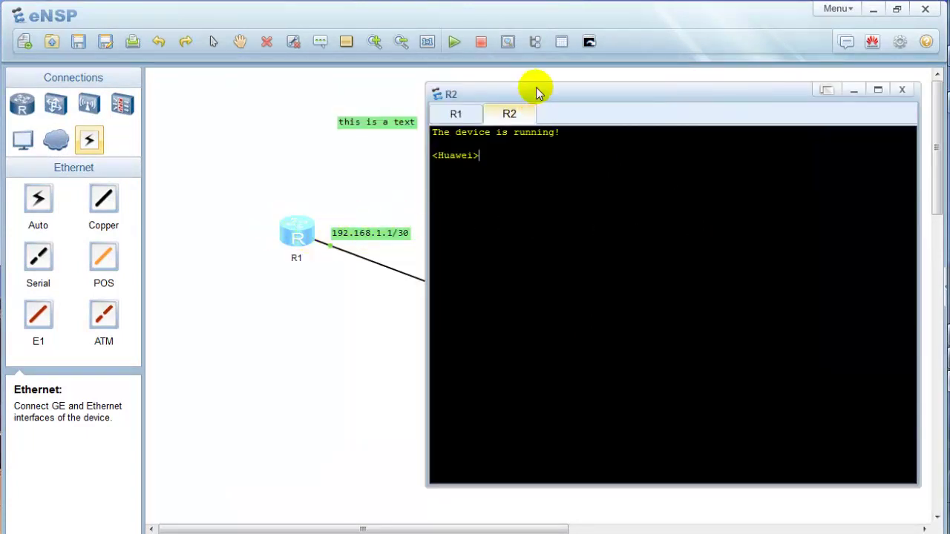
# Move R1 and R2 clear of the console area, and reposition each router's IP address label beside it
pyautogui.moveTo(301, 231); pyautogui.dragTo(199, 141)
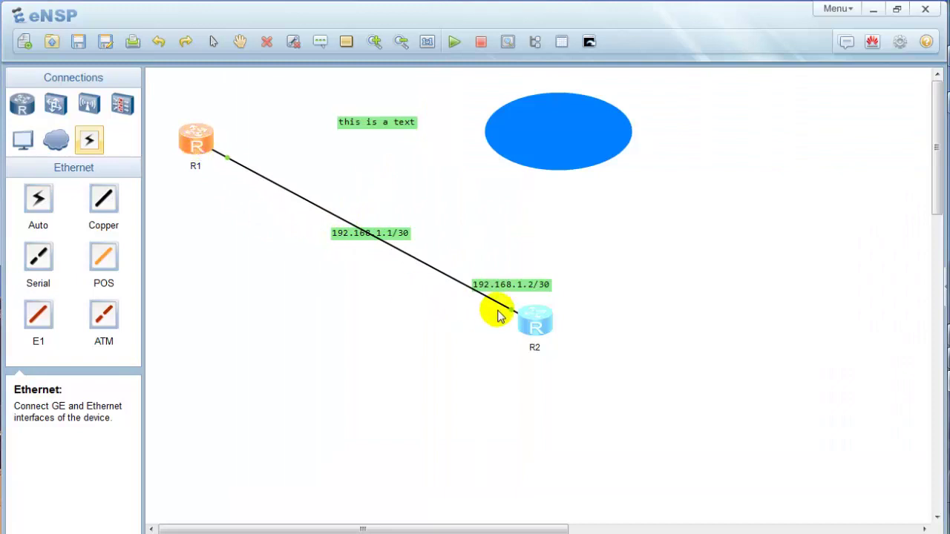
pyautogui.moveTo(547, 325); pyautogui.dragTo(340, 312)
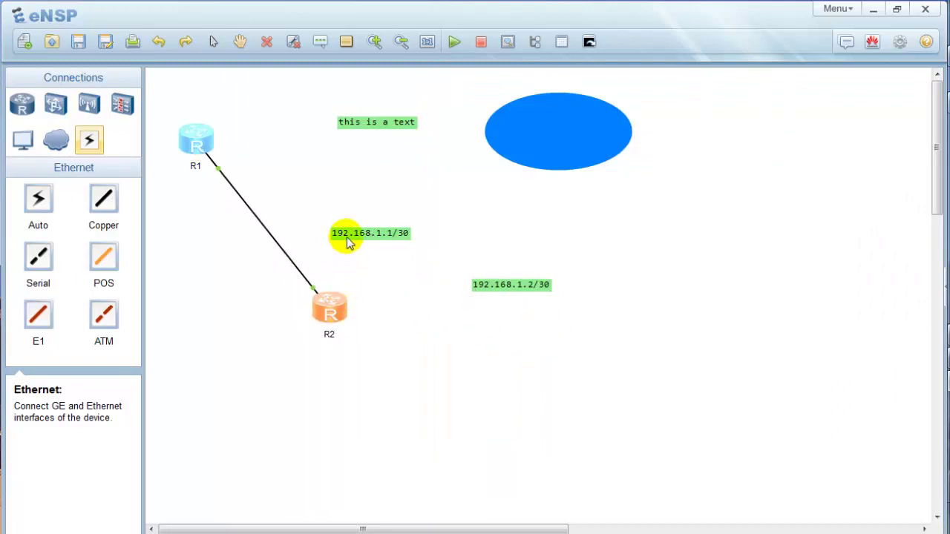
pyautogui.moveTo(348, 244); pyautogui.dragTo(245, 150)
pyautogui.moveTo(497, 287); pyautogui.dragTo(338, 276)
# Bring the console window back, check the R1 and R2 consoles, and enter system view on R1 with "sys"
pyautogui.hotkey('alt', 'Tab')
pyautogui.click(502, 299)
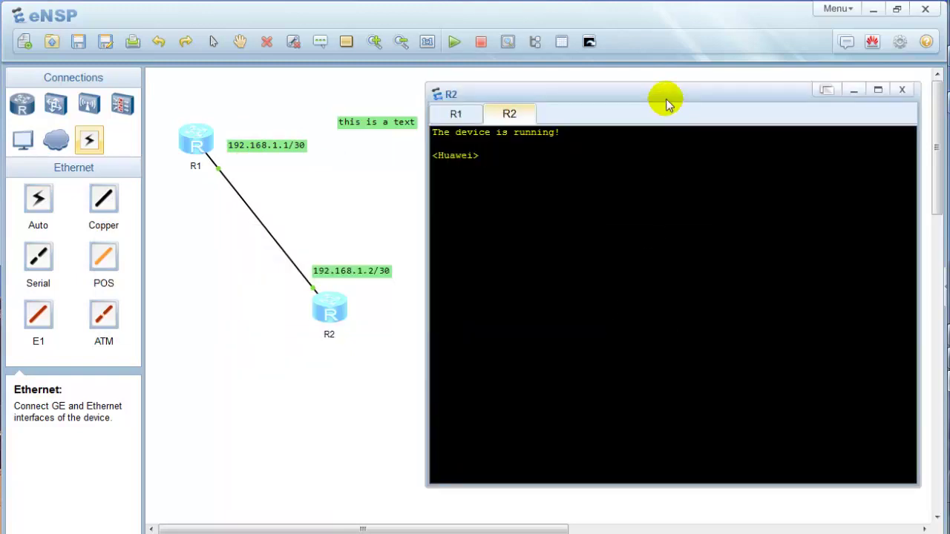
pyautogui.click(454, 113)
pyautogui.click(501, 115)
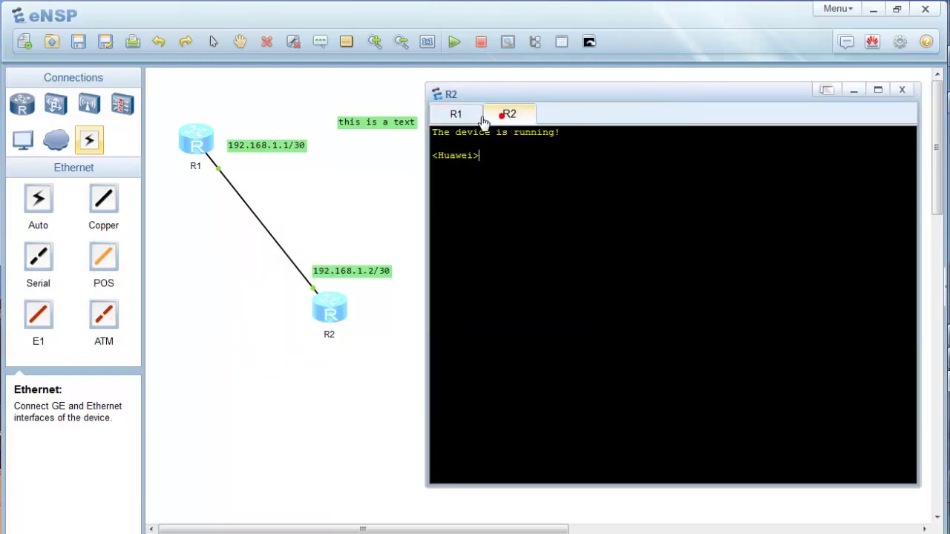
pyautogui.click(455, 114)
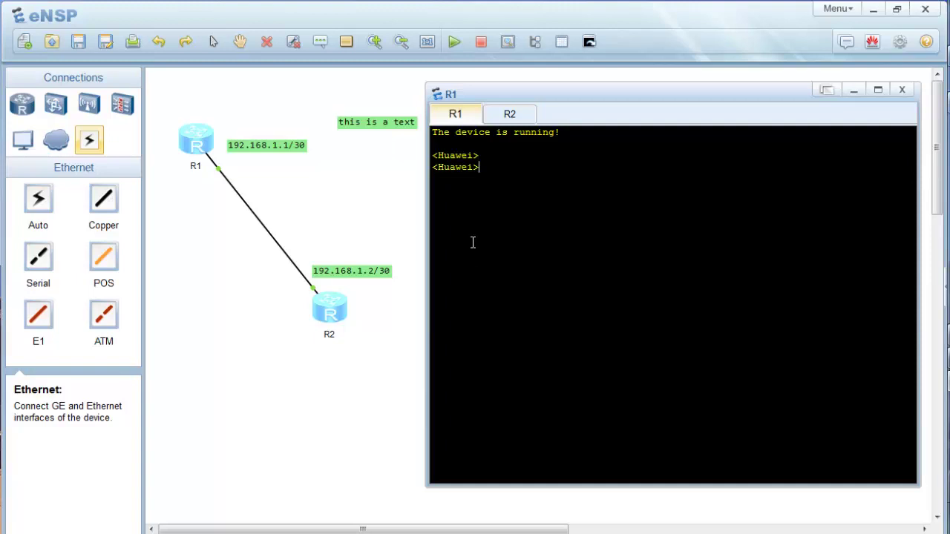
pyautogui.click(354, 186)
pyautogui.hotkey('alt', 'Tab')
pyautogui.press('Return')
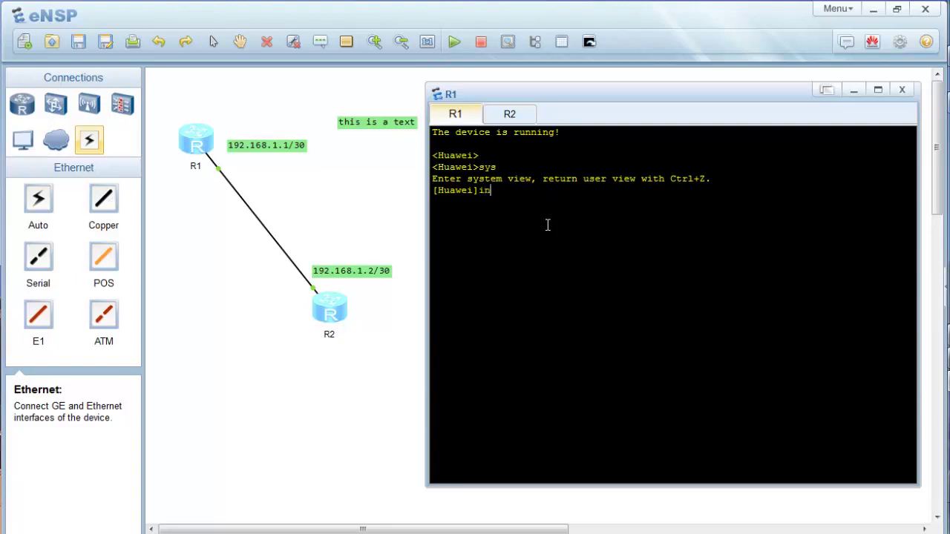
# On R1, enter interface gi 0/0/0 and assign it IP address 192.168.1.1 with mask length 30
pyautogui.write('int gi 0/0/0')
pyautogui.press('Return')
pyautogui.write('ip ad')
pyautogui.press('Tab')
pyautogui.write('192.168.1.1 30')
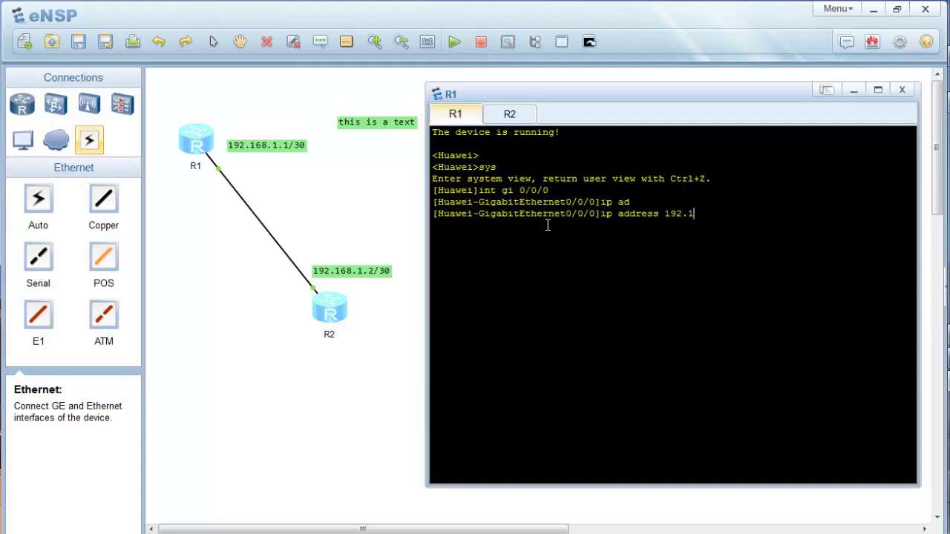
pyautogui.press('Return')
# On R2, enter system view and assign IP address 192.168.1.2 with mask length 30 to interface gi 0/0/1
pyautogui.click(509, 115)
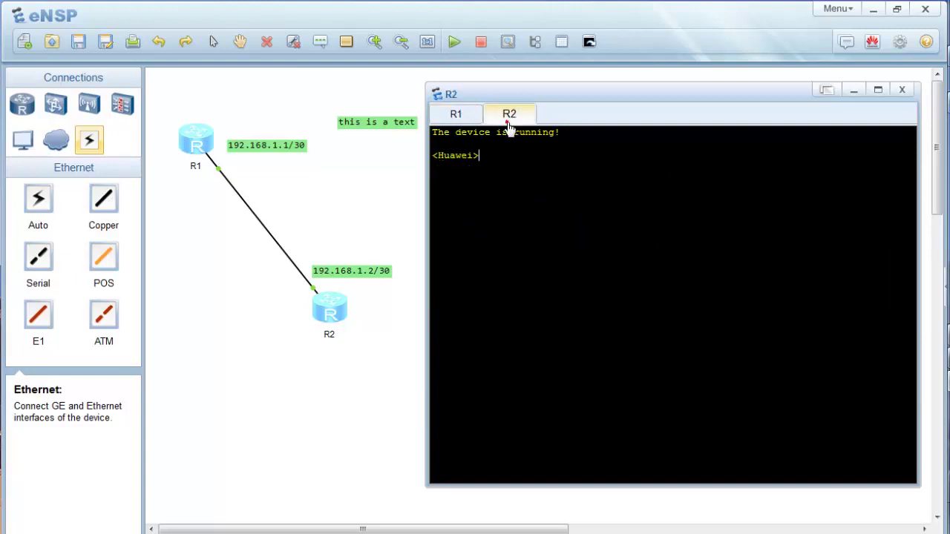
pyautogui.write('sys')
pyautogui.press('Return')
pyautogui.press('Return')
pyautogui.write('int gi')
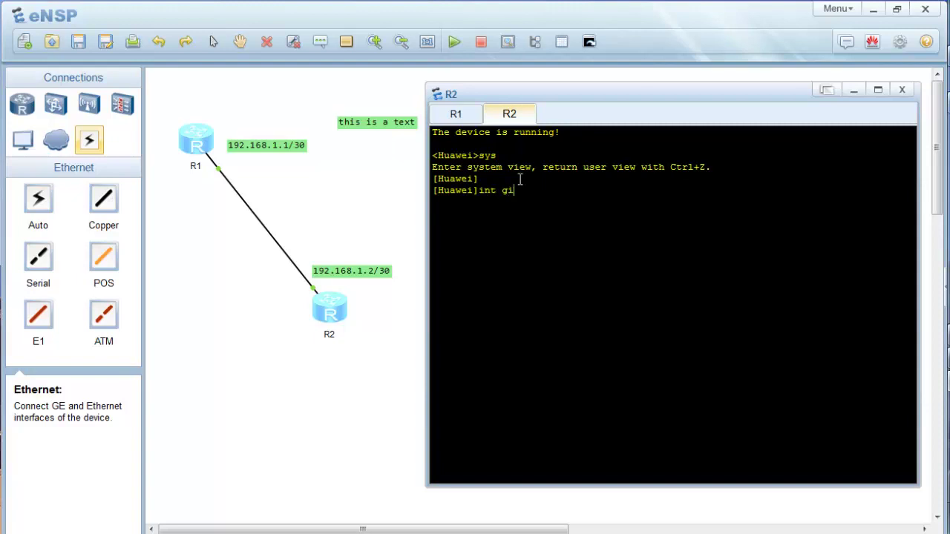
pyautogui.write(' 0/0/1')
pyautogui.press('Return')
pyautogui.write('ip ad')
pyautogui.press('Tab')
pyautogui.write('19')
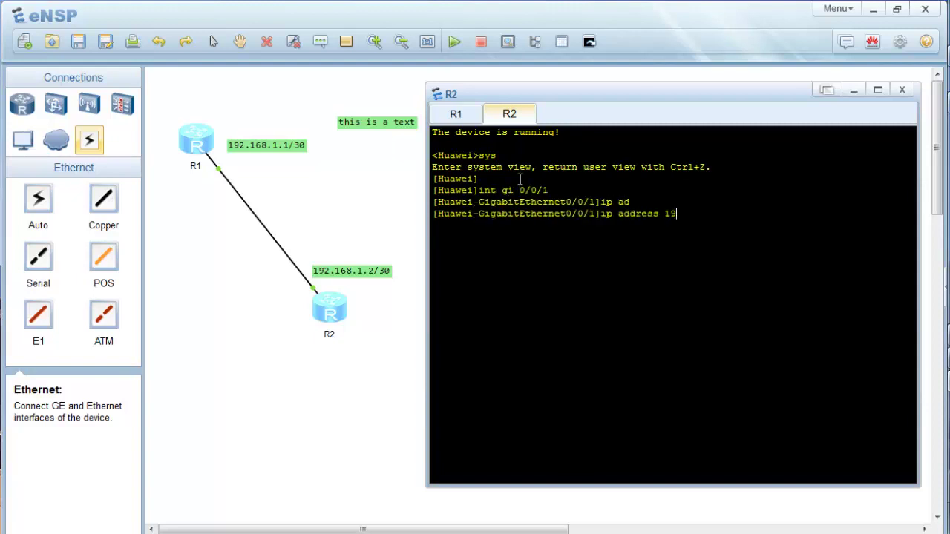
pyautogui.write('2.168.1.2 30')
pyautogui.press('Return')
# Quit the interface and system views with "q" on R2 and on R1 to return both to user view
pyautogui.write('q')
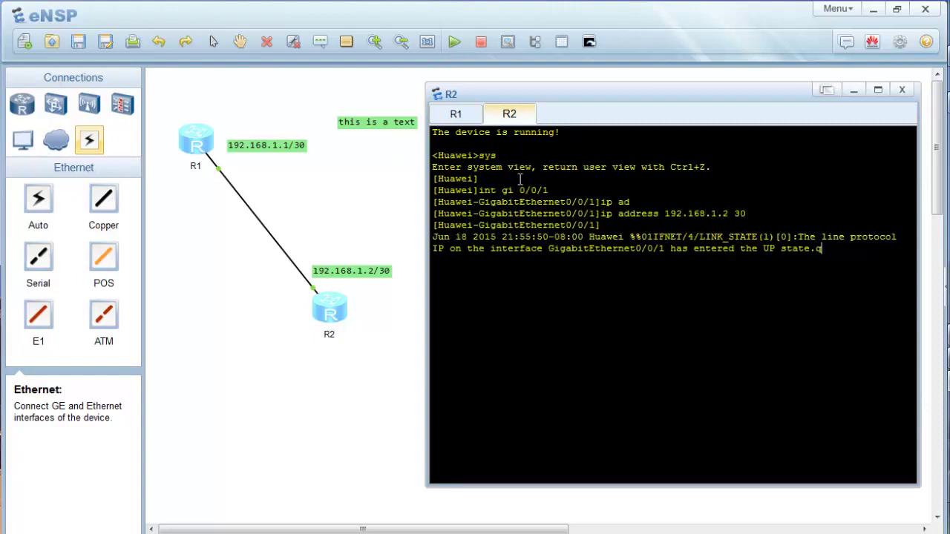
pyautogui.press('Return')
pyautogui.write('q')
pyautogui.press('Return')
pyautogui.click(455, 114)
pyautogui.write('q')
pyautogui.press('Return')
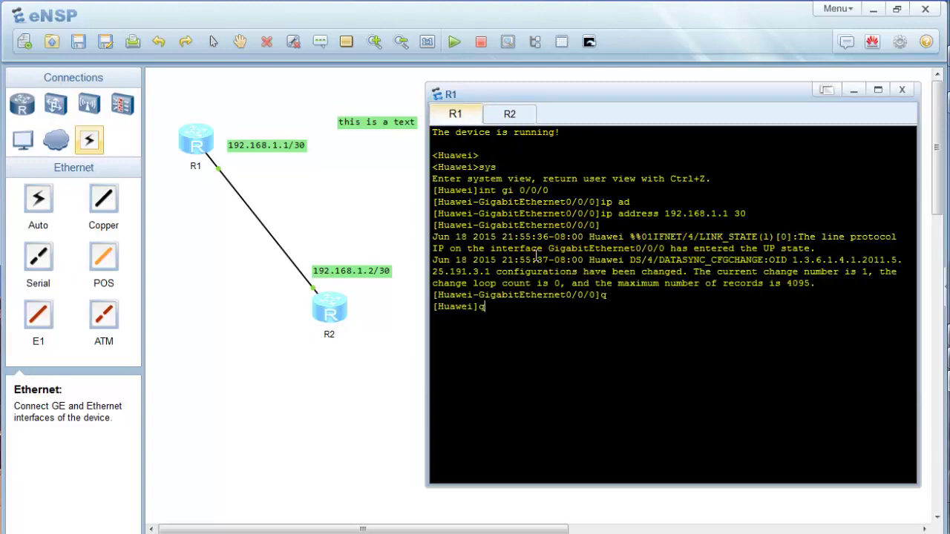
pyautogui.write('q')
pyautogui.press('Return')
# On R1, list the interfaces with "dis ip int br" and test connectivity to R2 with "ping 192.168.1.2"
pyautogui.write('dis ip int br')
pyautogui.press('Return')
pyautogui.press('Return')
pyautogui.write('p')
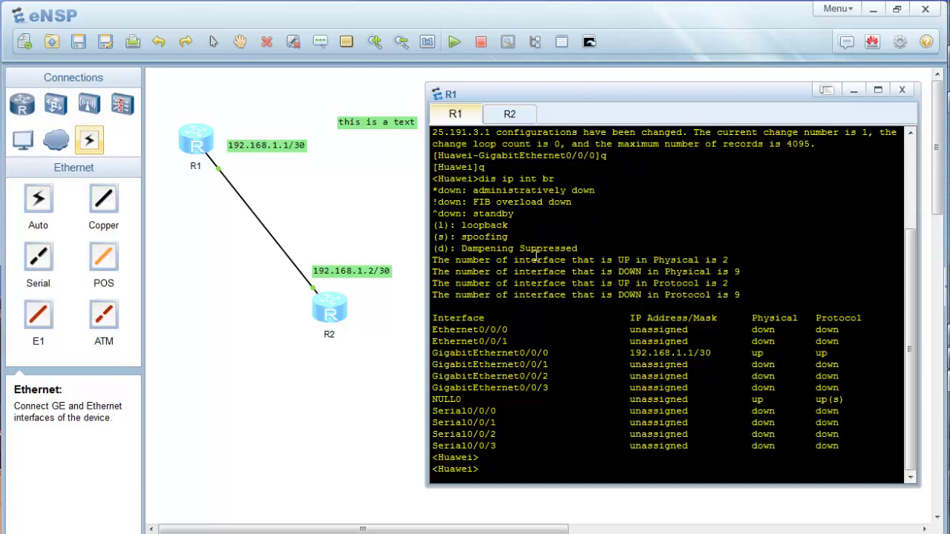
pyautogui.write('ing 192.168.1.2')
pyautogui.press('Return')
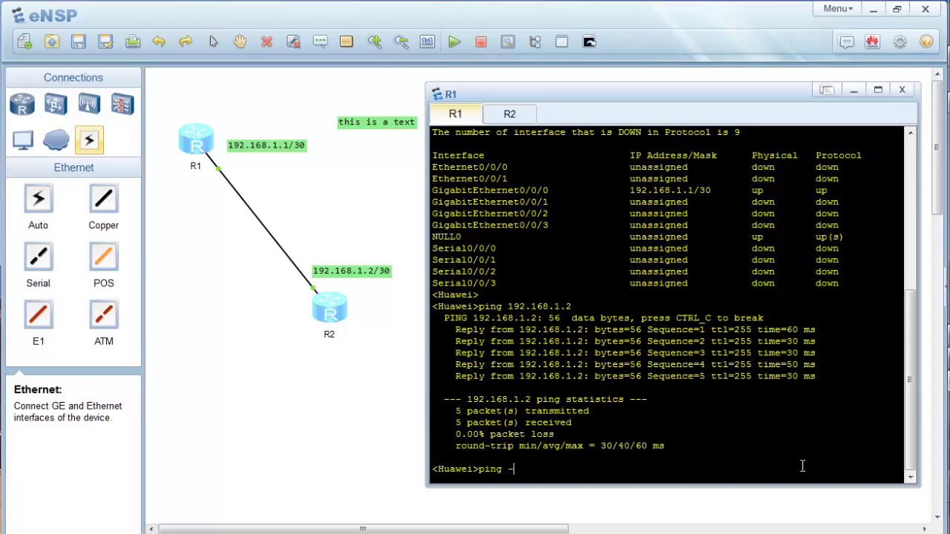
# Start a long ping from R1 to R2 with "ping -c 200 192.168.1.2"
pyautogui.press('BackSpace')
pyautogui.write('c 1')
pyautogui.press('BackSpace')
pyautogui.write('200 192.168.1.2')
pyautogui.press('Return')
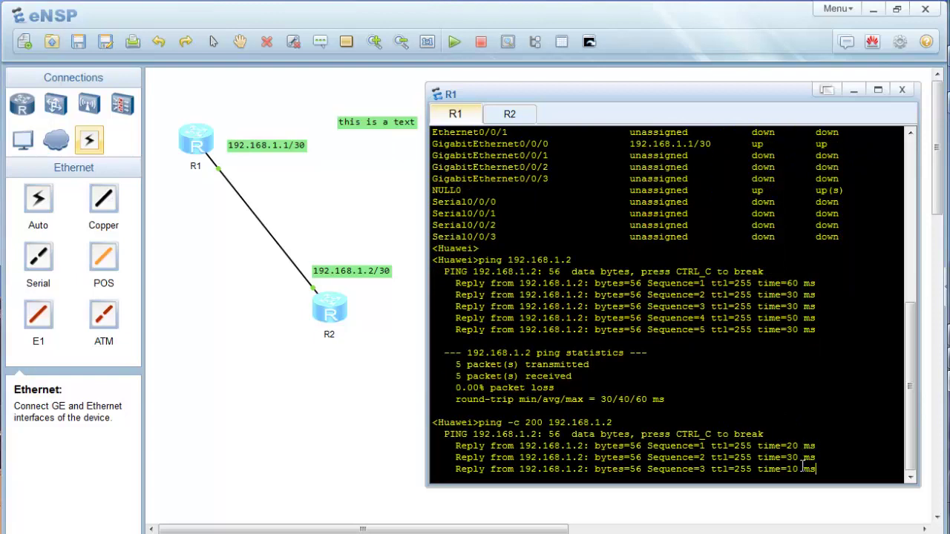
# Start a data capture on R2's GE 0/0/1 interface
pyautogui.rightClick(330, 316)
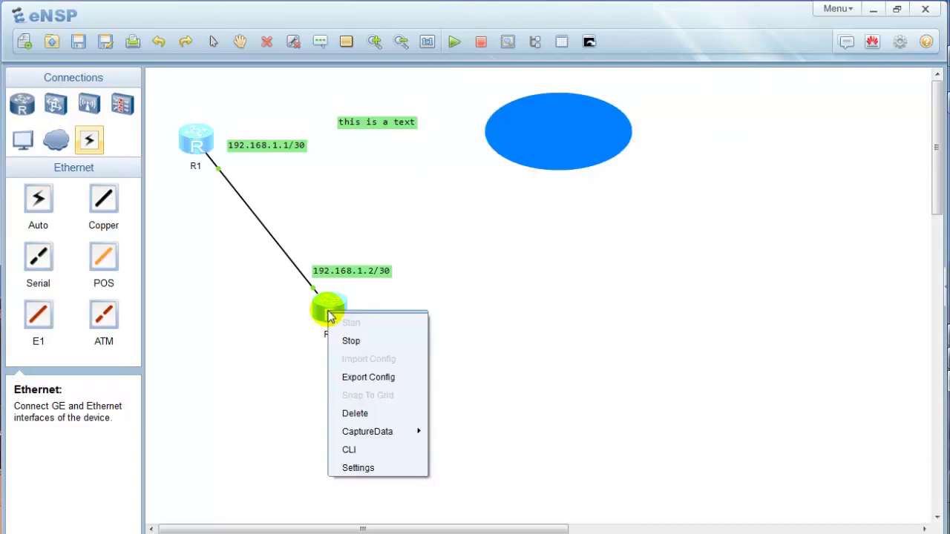
pyautogui.moveTo(384, 434)
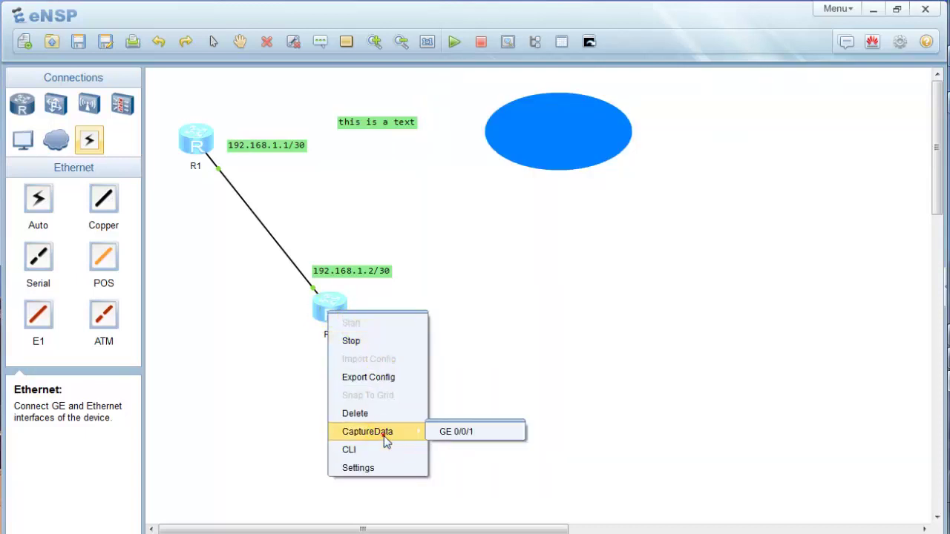
pyautogui.click(517, 438)
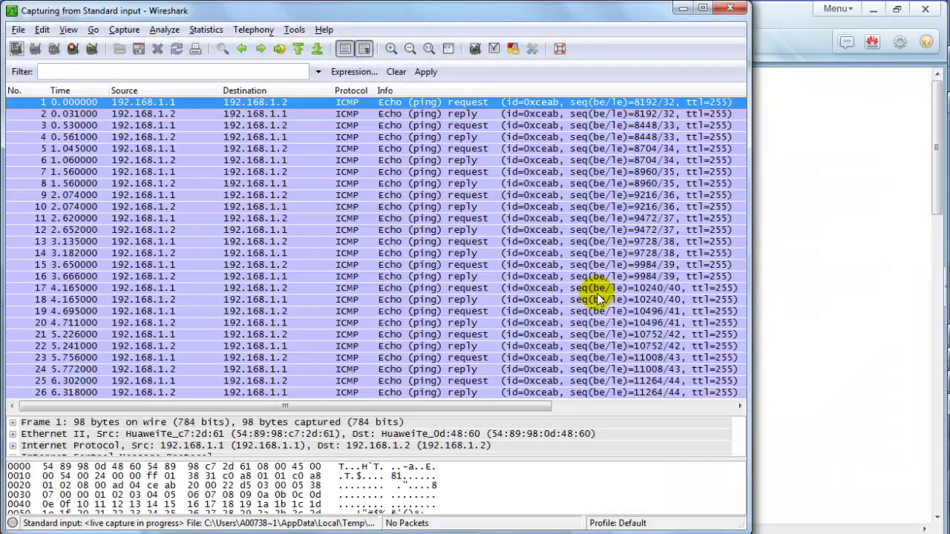
# Examine the live ICMP requests and replies in Wireshark and compare them with the ping output in R1's console
pyautogui.click(700, 9)
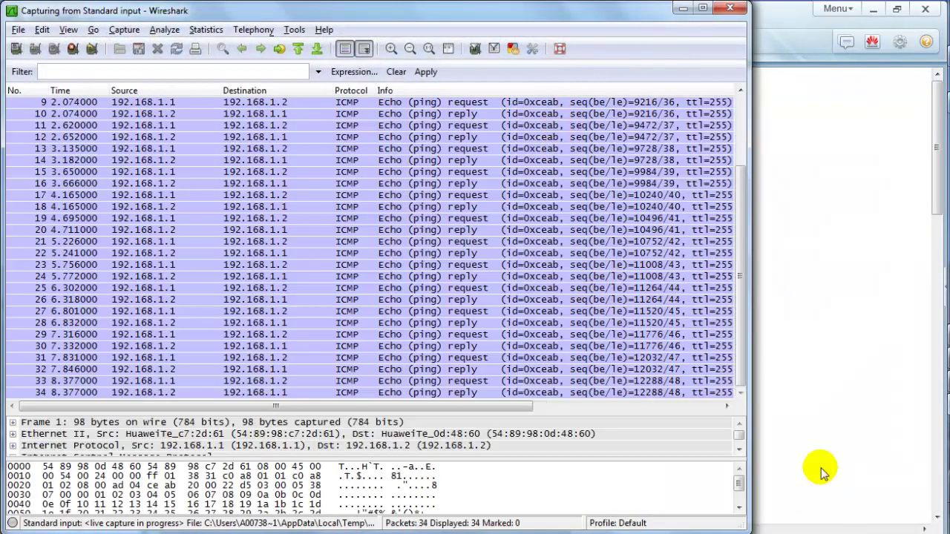
pyautogui.click(822, 471)
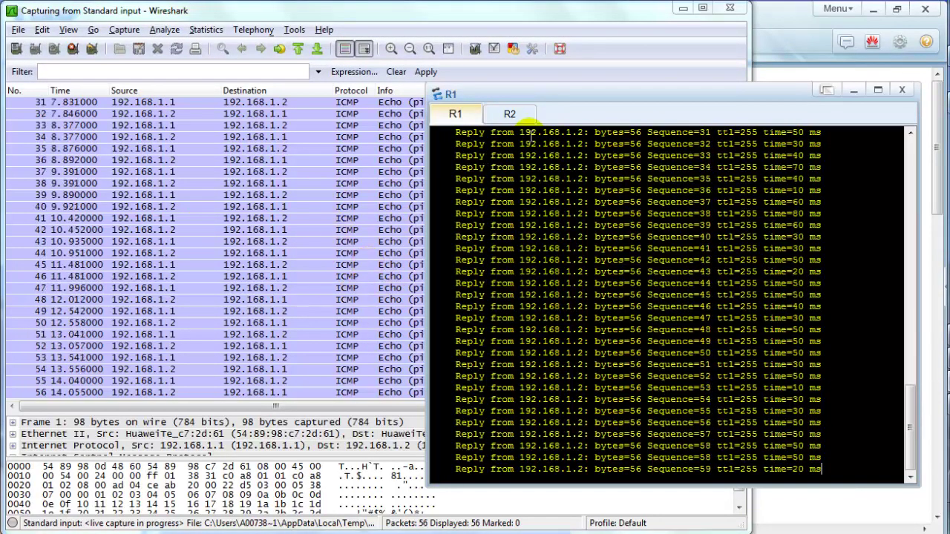
pyautogui.moveTo(615, 88); pyautogui.dragTo(651, 67)
pyautogui.click(225, 324)
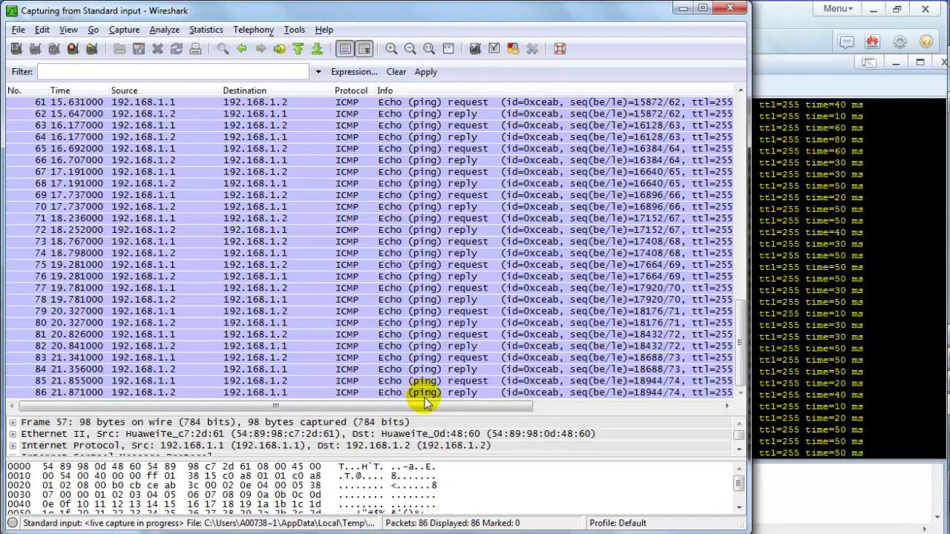
pyautogui.moveTo(415, 407); pyautogui.dragTo(346, 408)
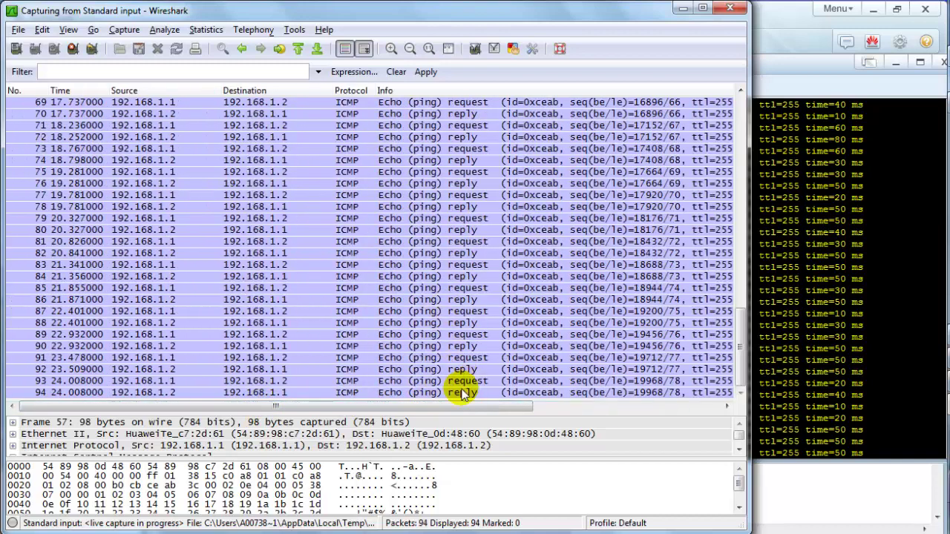
pyautogui.moveTo(429, 405); pyautogui.dragTo(491, 409)
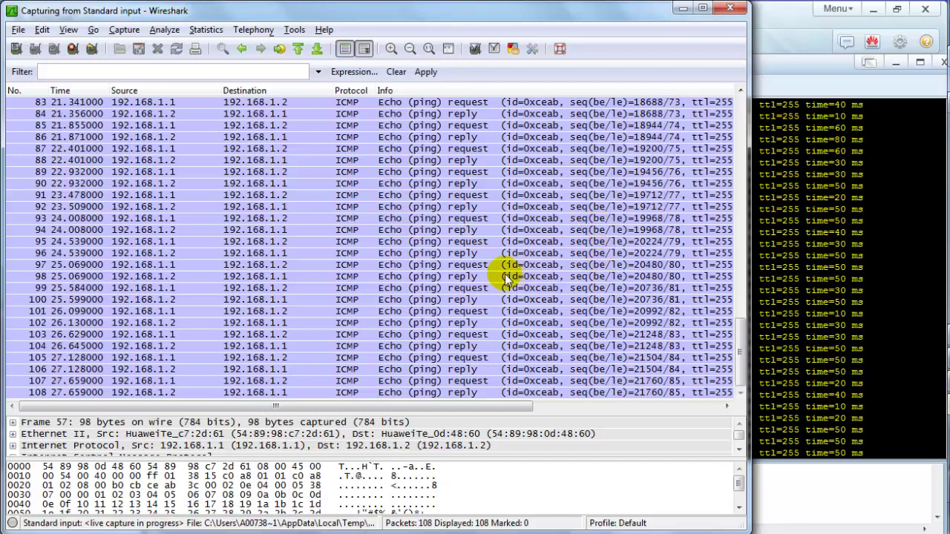
pyautogui.click(758, 286)
pyautogui.moveTo(712, 70); pyautogui.dragTo(588, 55)
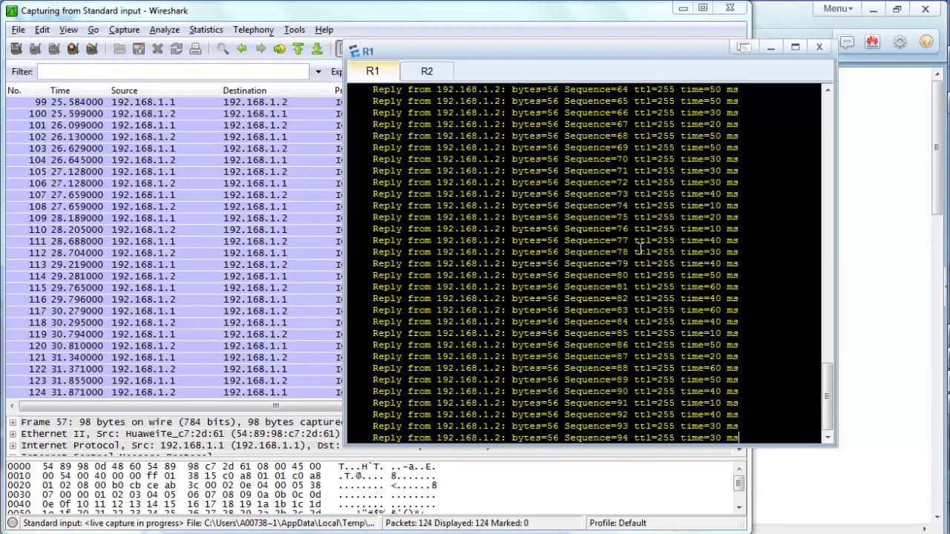